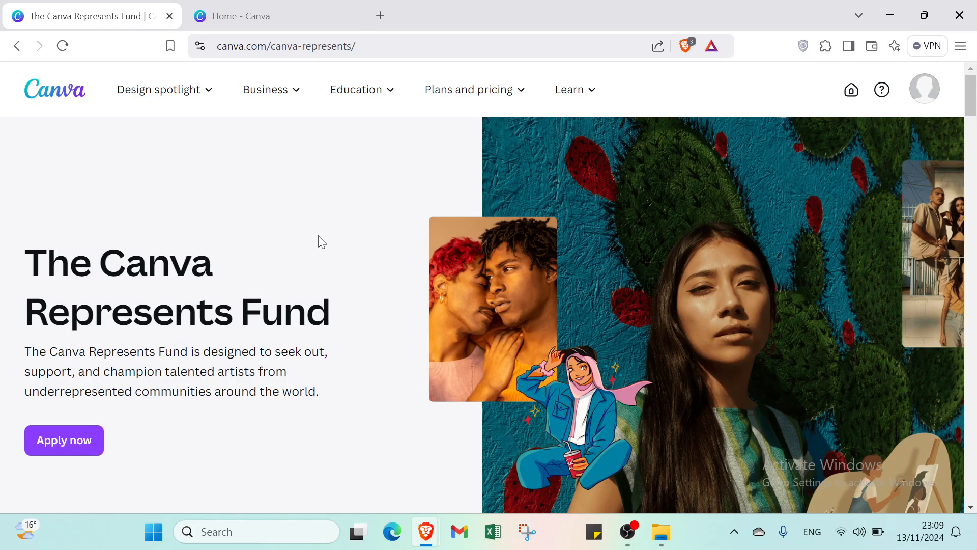
pyautogui.moveTo(426, 531)
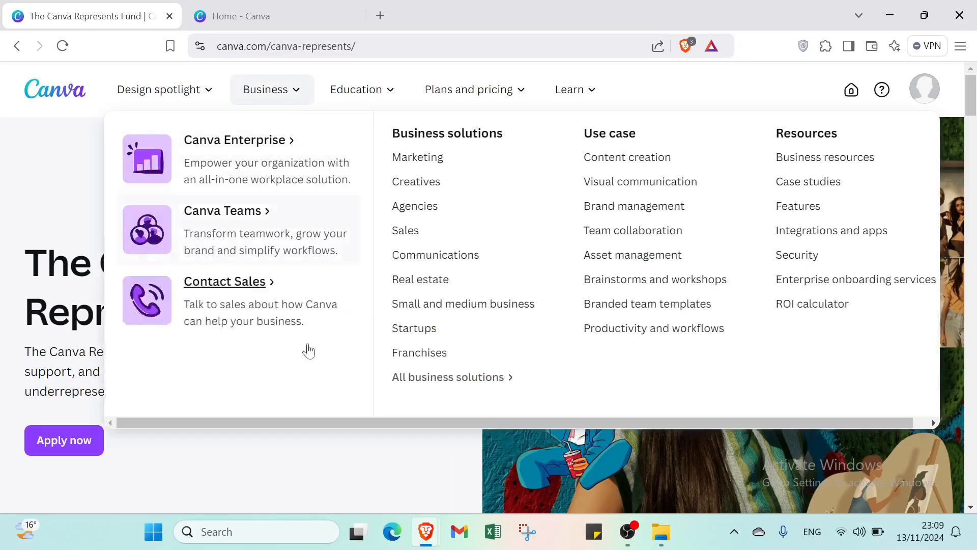
pyautogui.scroll(-5, 321, 371)
pyautogui.scroll(-3, 325, 334)
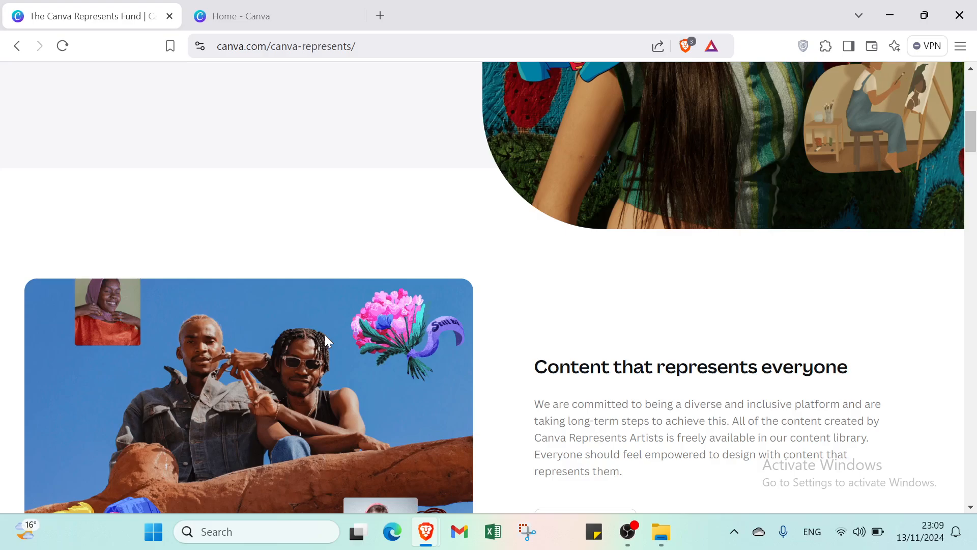
pyautogui.scroll(7, 325, 338)
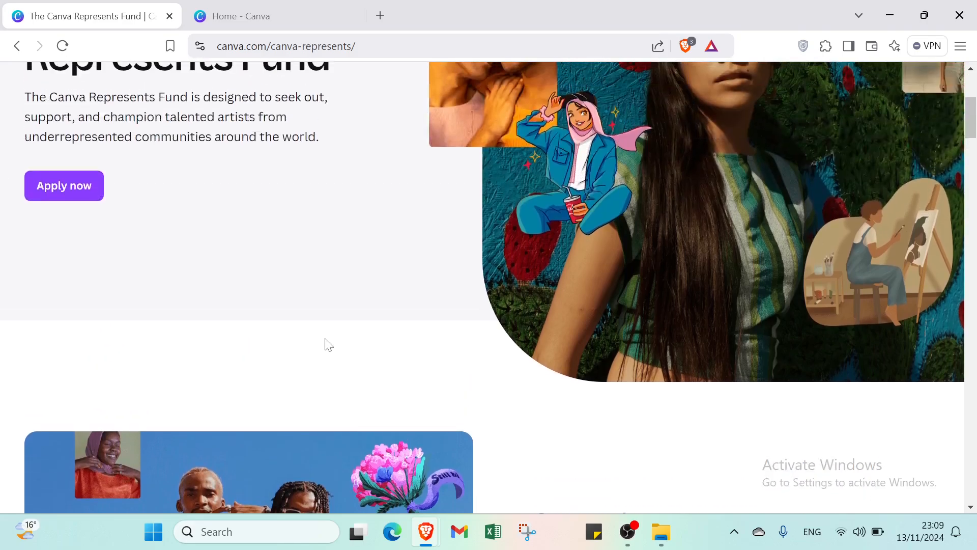
pyautogui.scroll(1, 329, 345)
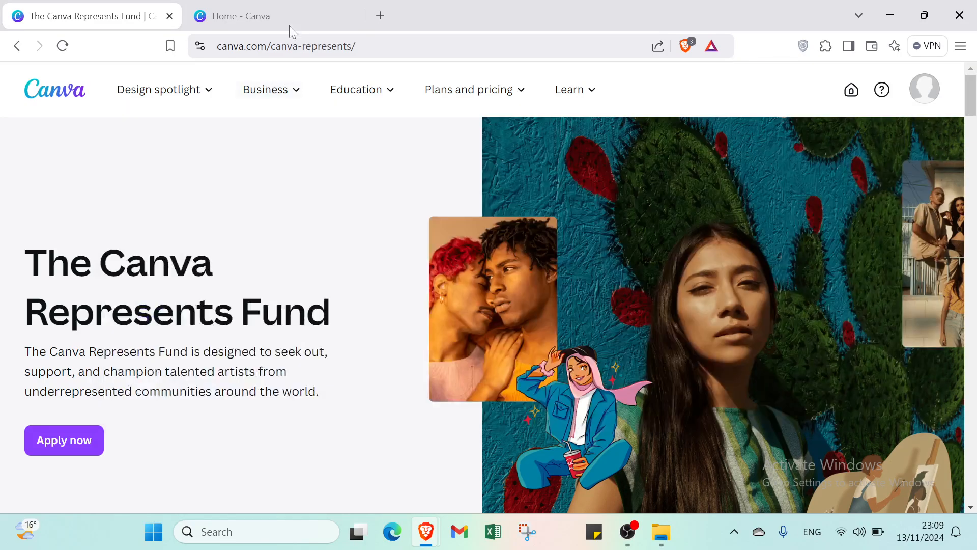
pyautogui.click(289, 23)
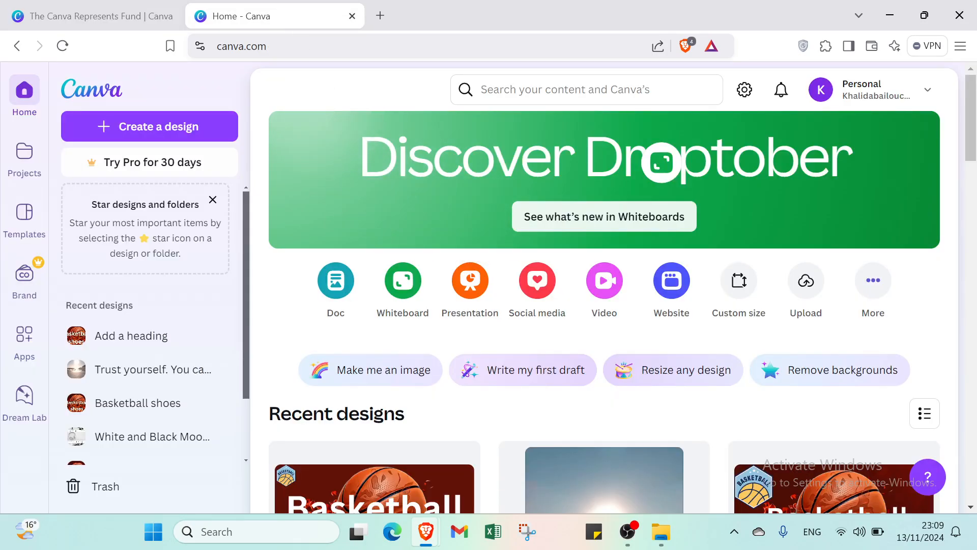
pyautogui.click(8, 5)
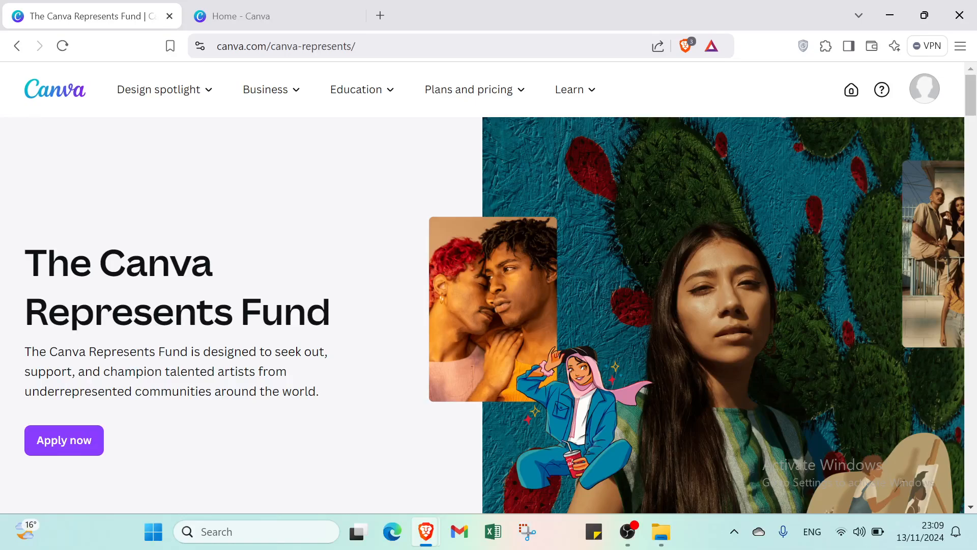
# Examine the Canva Represents Fund page from the introduction through the artist application criteria to the Meet the artists section
pyautogui.scroll(-8, 293, 325)
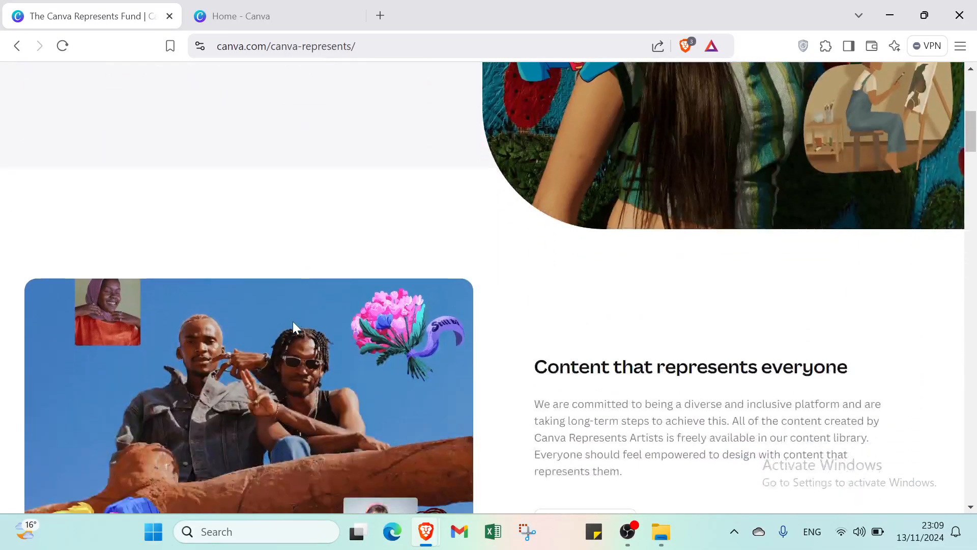
pyautogui.scroll(-6, 294, 327)
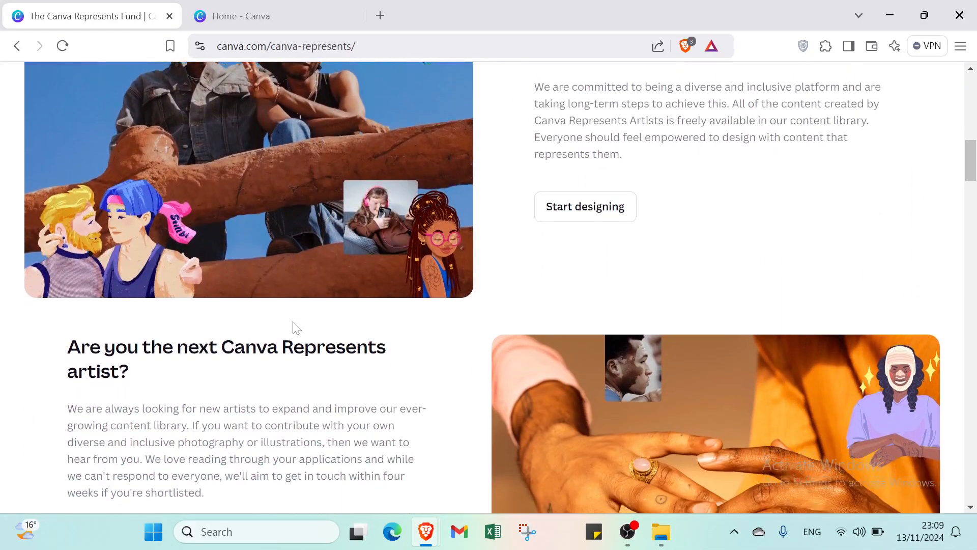
pyautogui.scroll(-5, 295, 326)
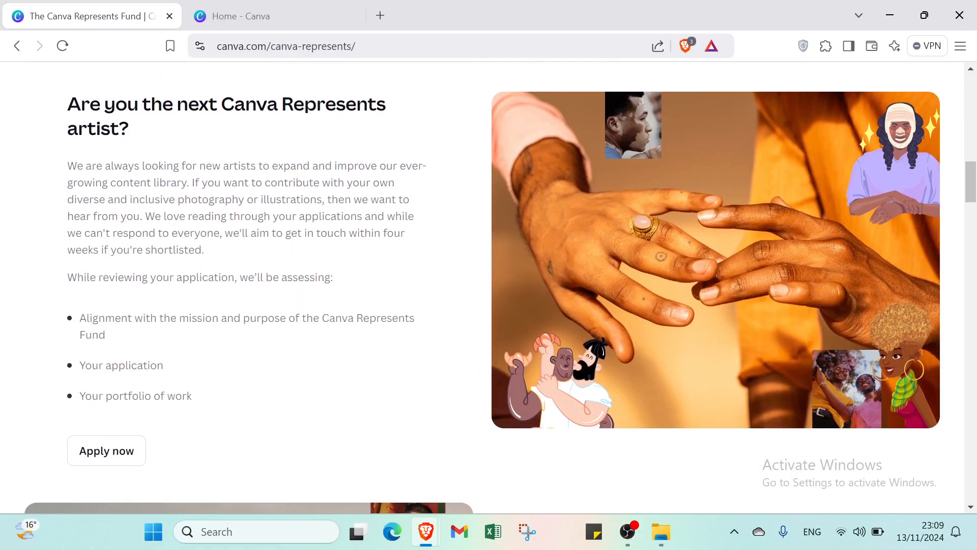
pyautogui.scroll(-4, 293, 326)
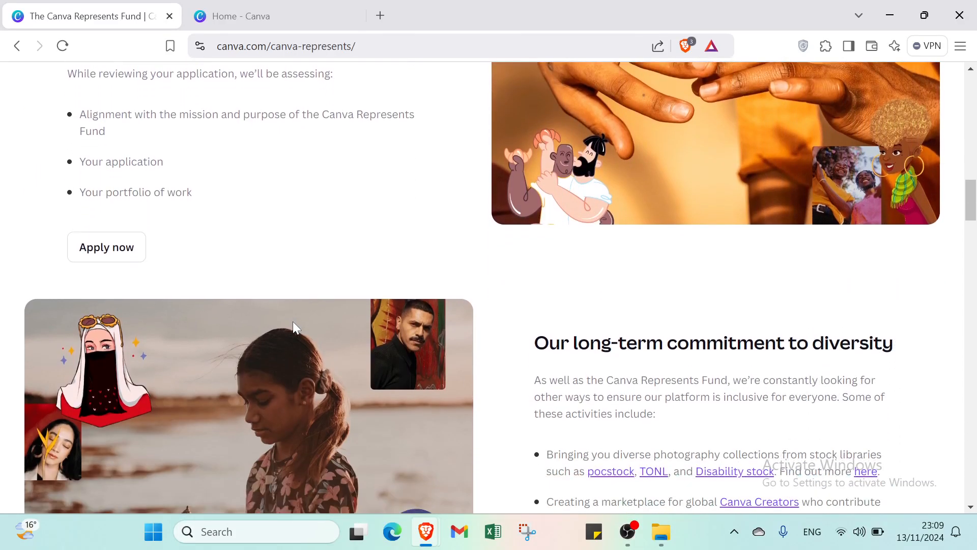
pyautogui.scroll(-5, 294, 327)
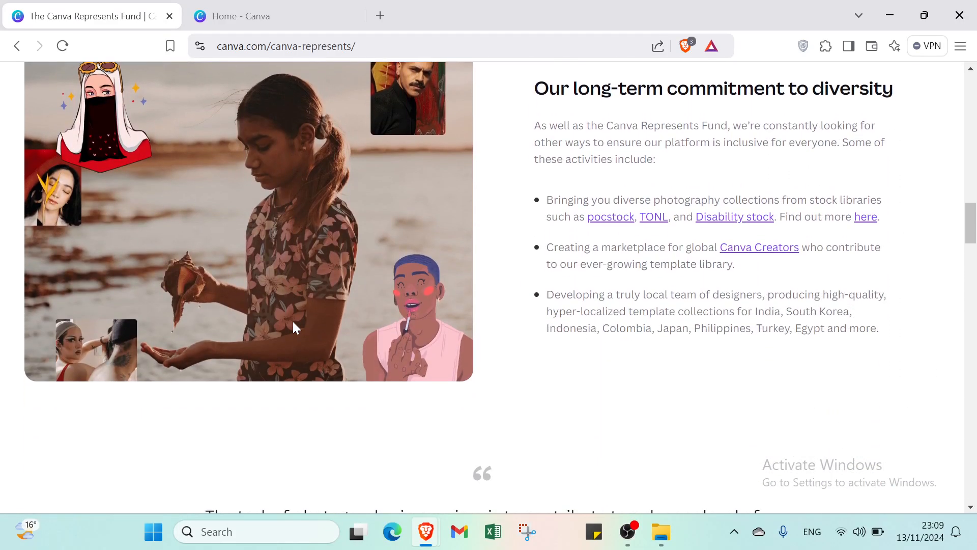
pyautogui.scroll(-5, 294, 328)
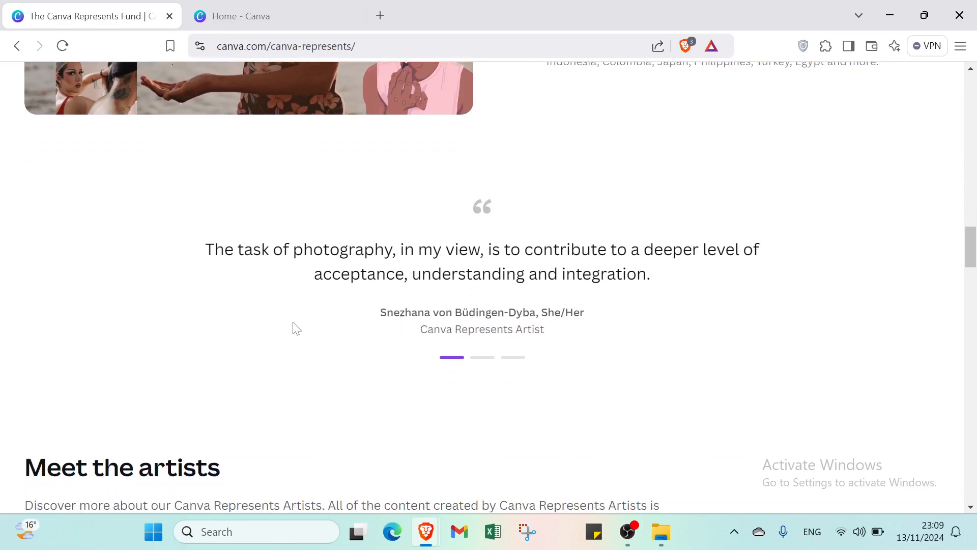
pyautogui.scroll(-5, 294, 329)
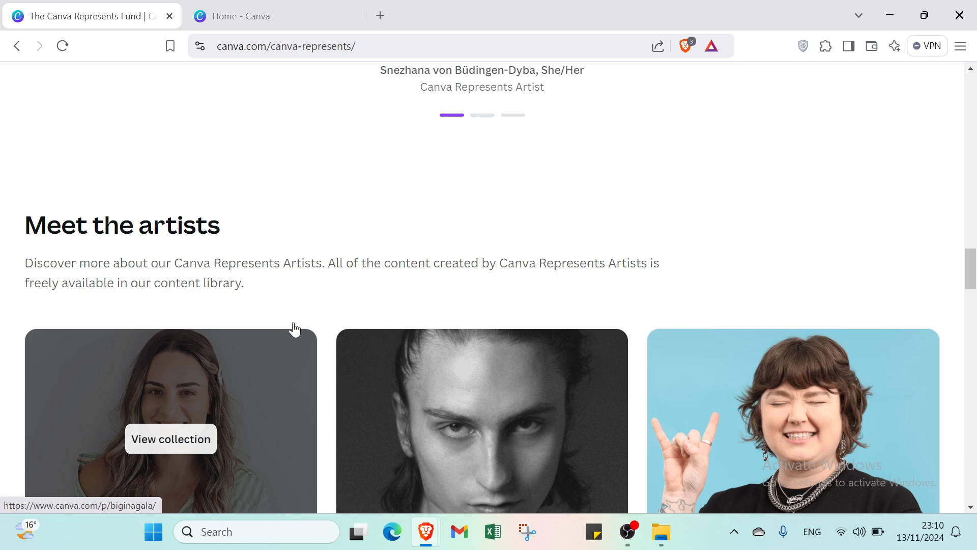
pyautogui.scroll(20, 294, 328)
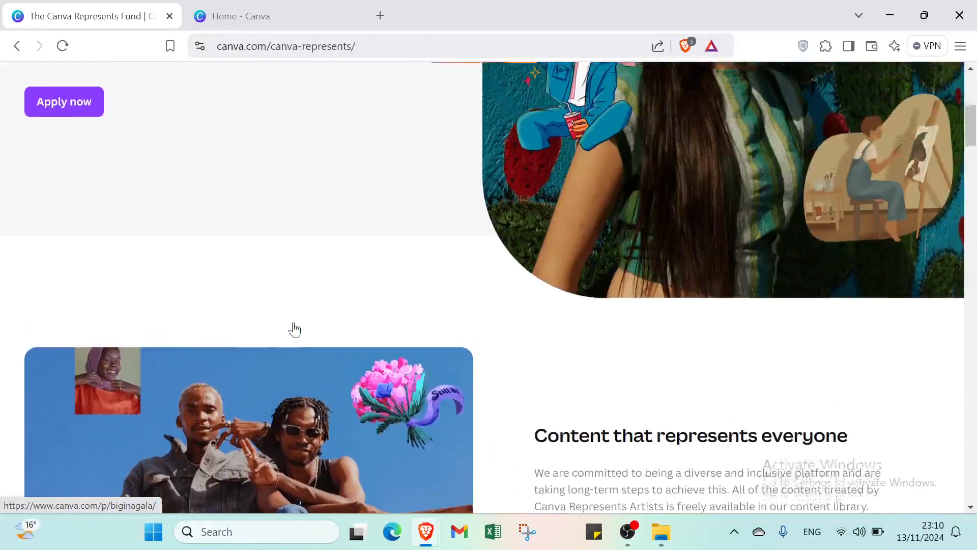
pyautogui.scroll(7, 295, 330)
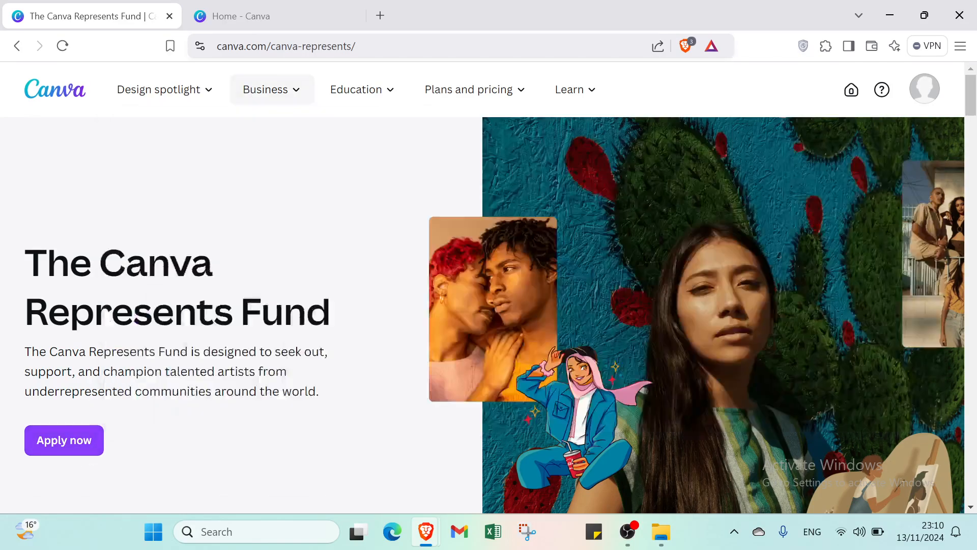
pyautogui.click(264, 23)
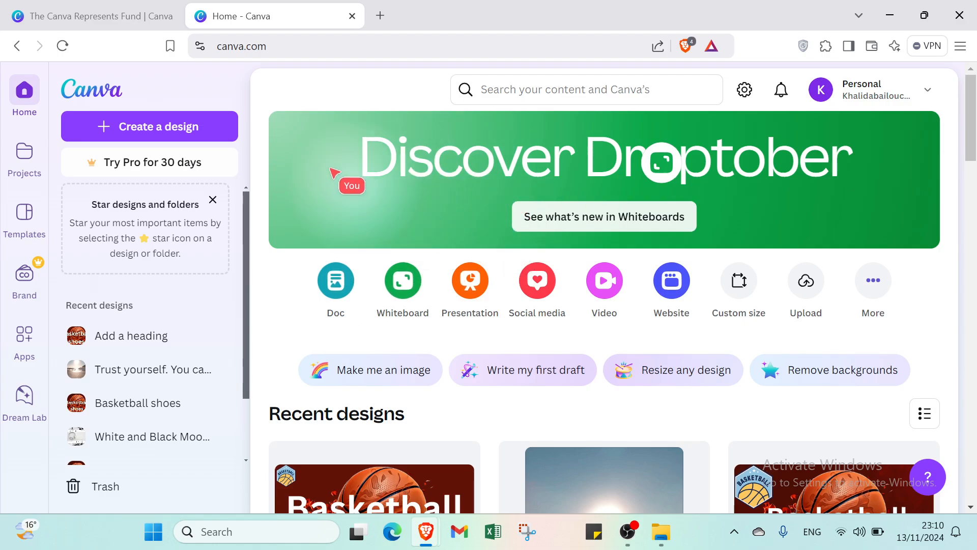
pyautogui.click(148, 17)
pyautogui.moveTo(163, 90)
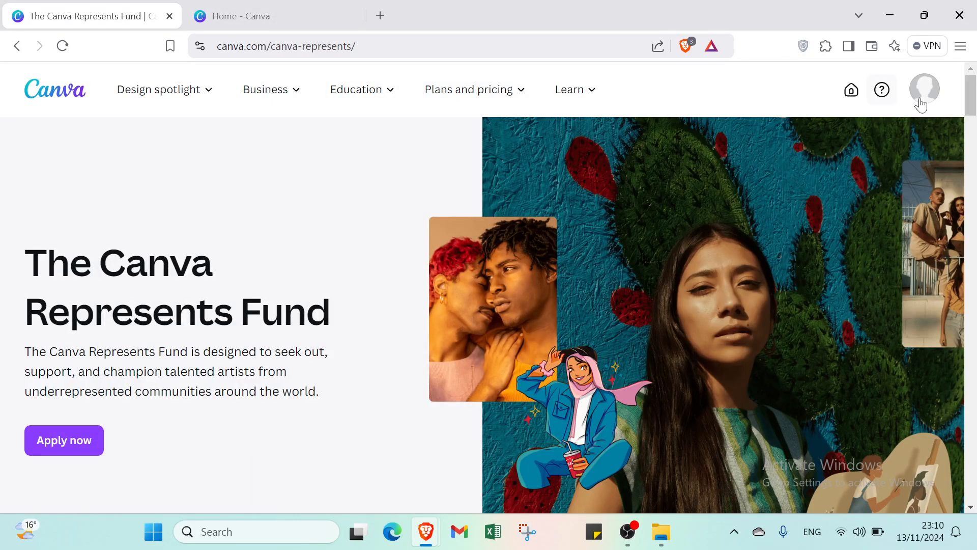
# Go from the Canva Represents Fund page to the account's Canva home page and close the duplicate home page
pyautogui.click(921, 102)
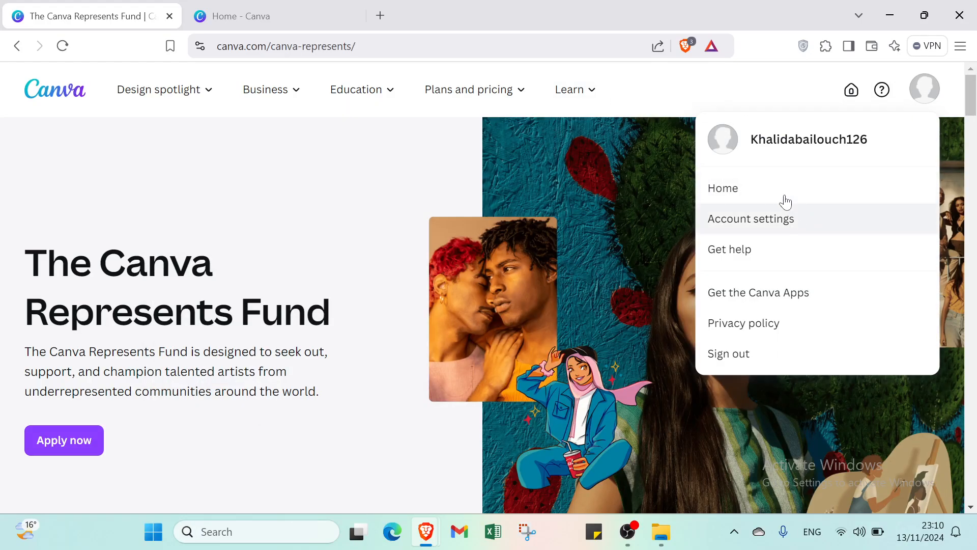
pyautogui.click(910, 102)
pyautogui.click(921, 102)
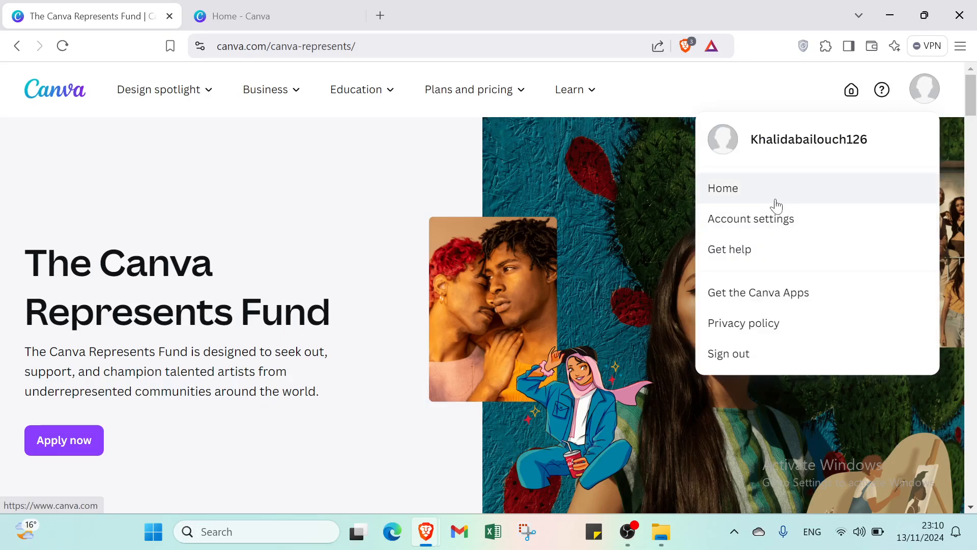
pyautogui.click(738, 189)
pyautogui.click(351, 16)
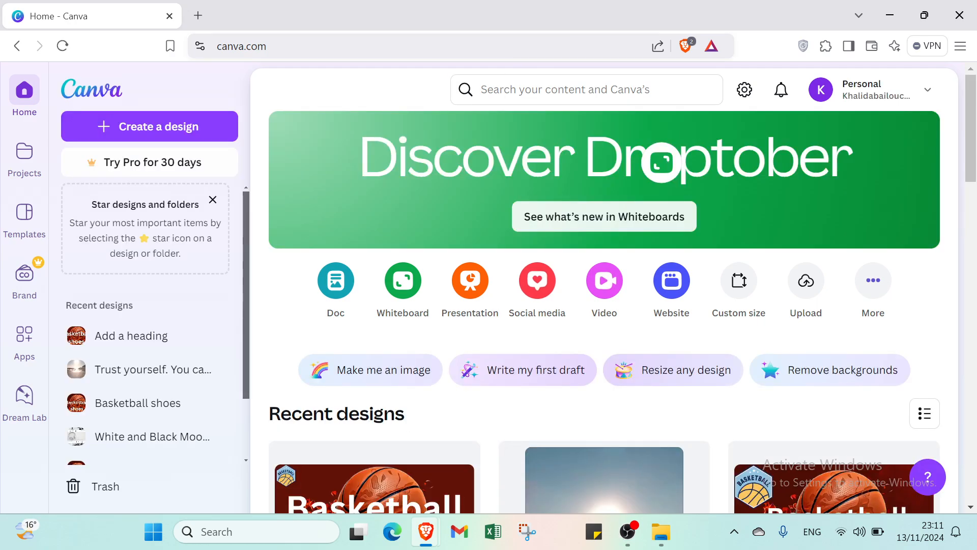
# Search Canva's content for "reels inatagram"
pyautogui.click(525, 90)
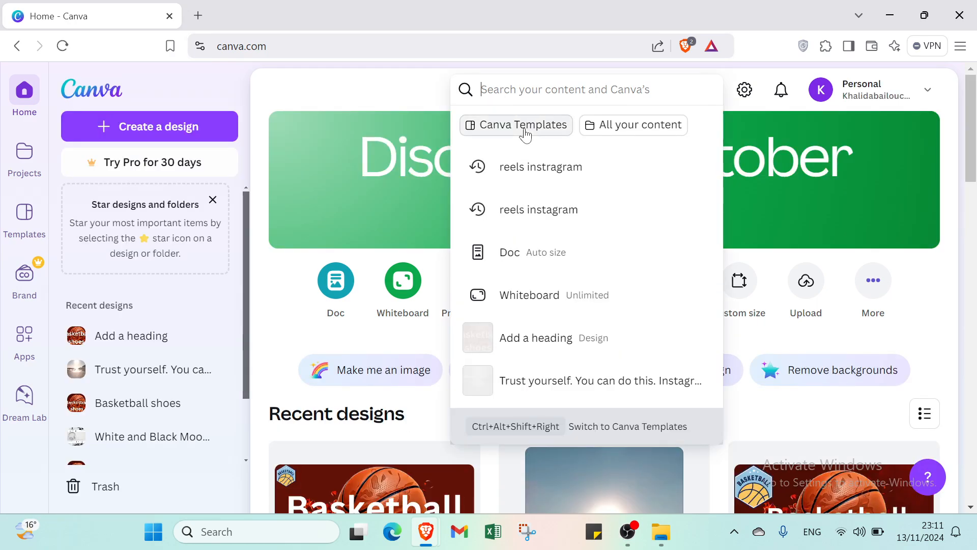
pyautogui.write('reels')
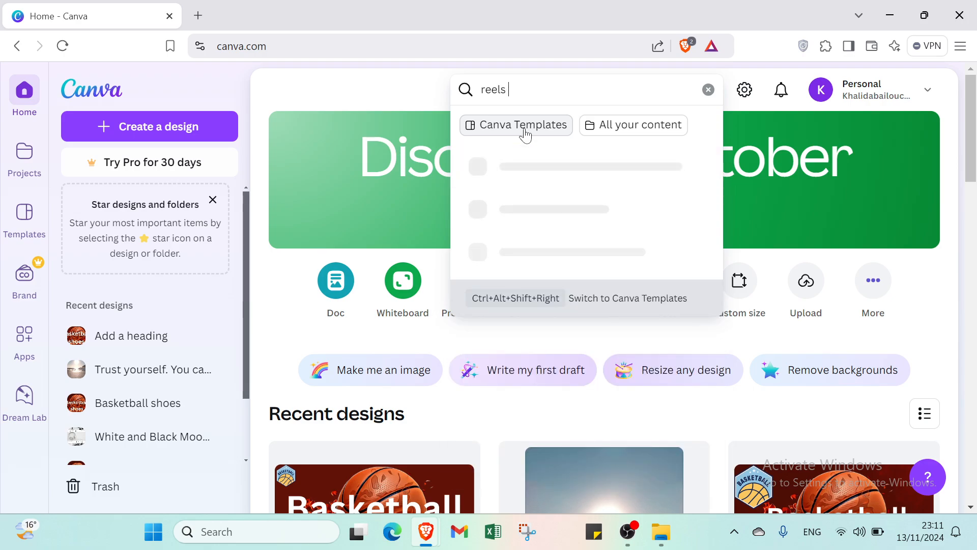
pyautogui.write(' inatagram')
pyautogui.press('Return')
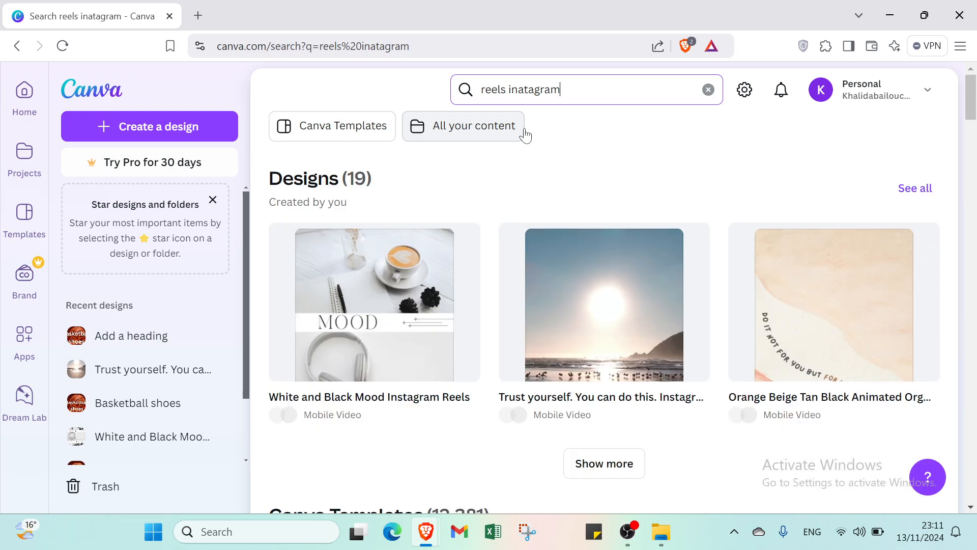
# Show all Canva Templates matching the reels search and look through the listed designs
pyautogui.scroll(-5, 534, 305)
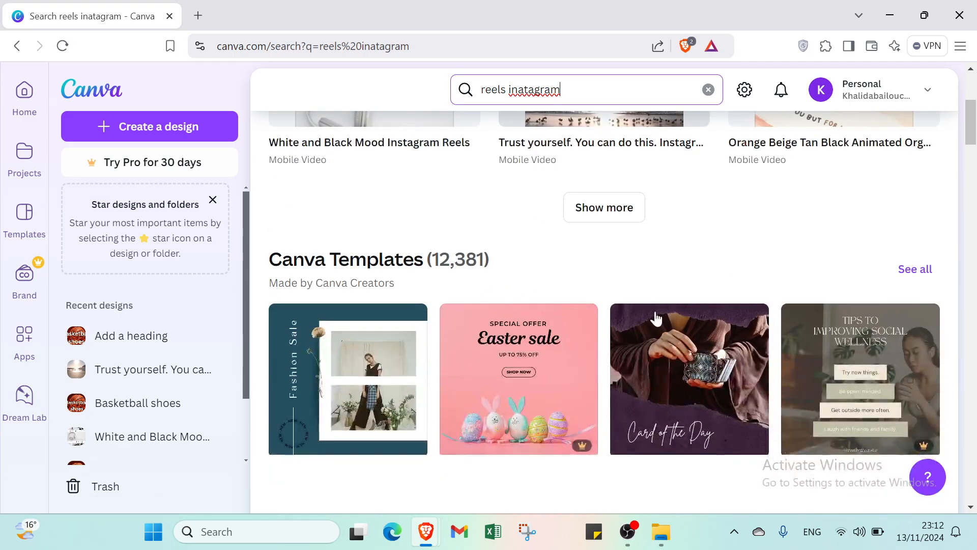
pyautogui.click(904, 267)
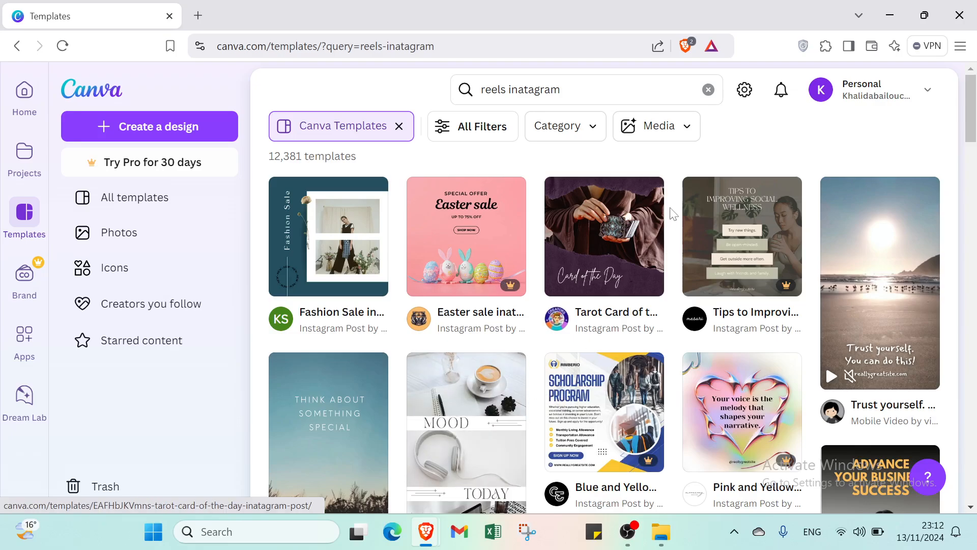
pyautogui.scroll(-7, 463, 464)
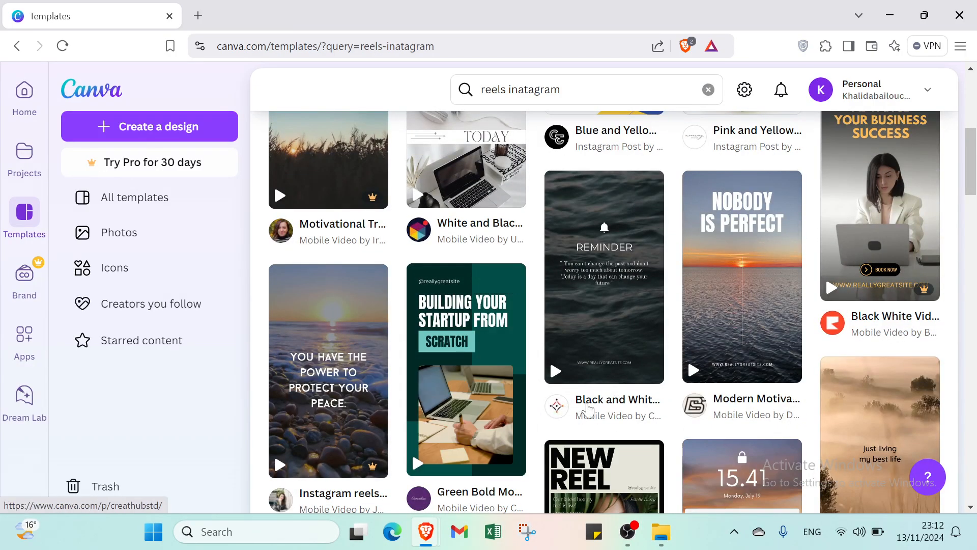
pyautogui.scroll(7, 726, 356)
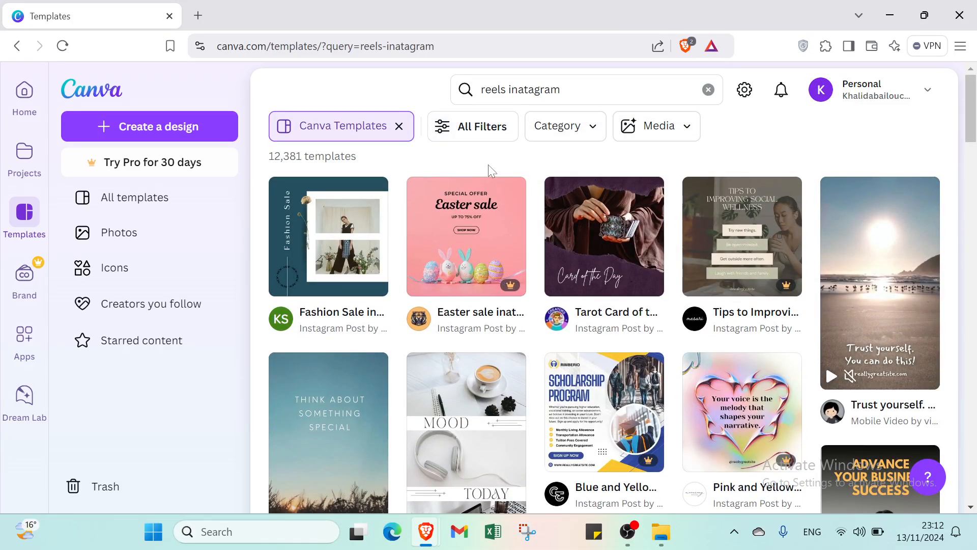
# Select Instagram Reels under the Social Media category in the complete set of template filters
pyautogui.click(468, 134)
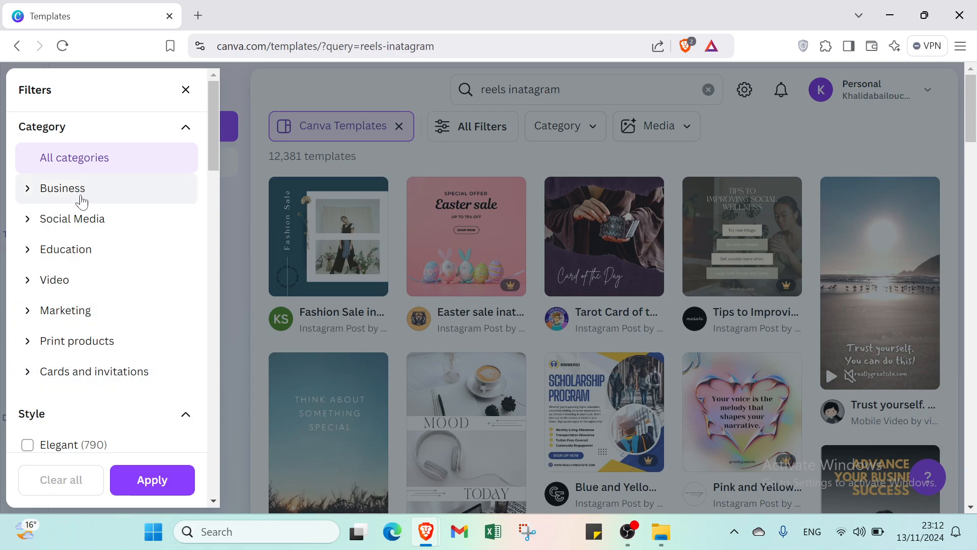
pyautogui.click(67, 218)
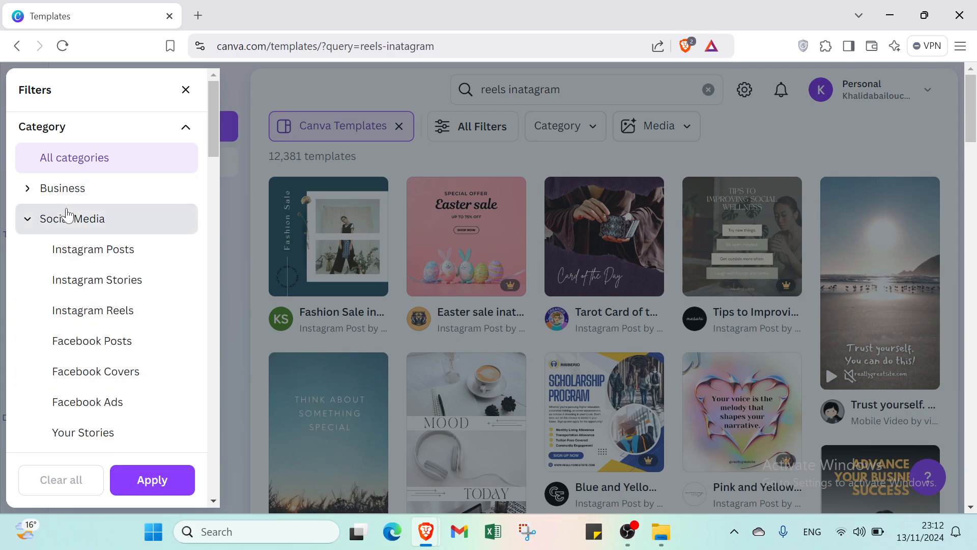
pyautogui.click(114, 317)
# Expand the Education, Video, Marketing, Print products, and Cards and invitations filter categories and review their options
pyautogui.scroll(-7, 115, 328)
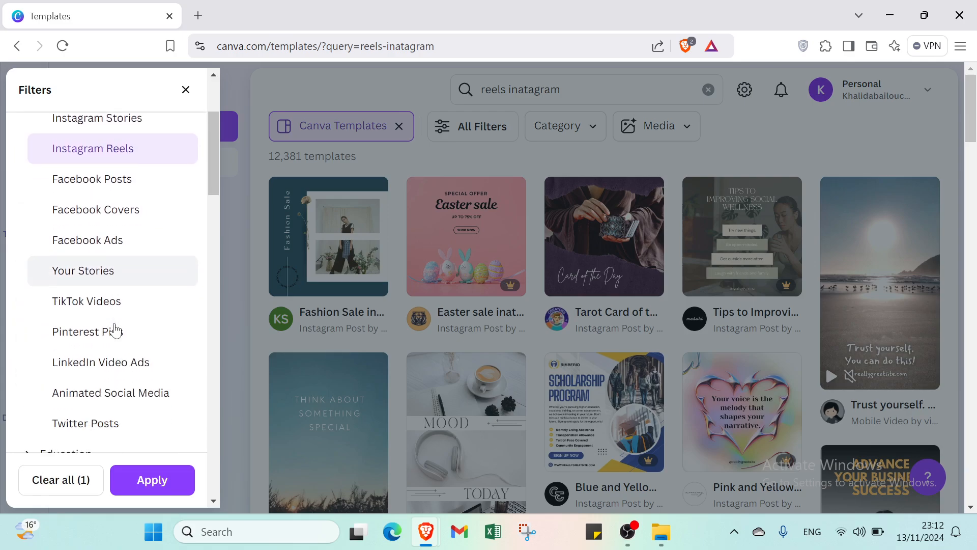
pyautogui.click(88, 260)
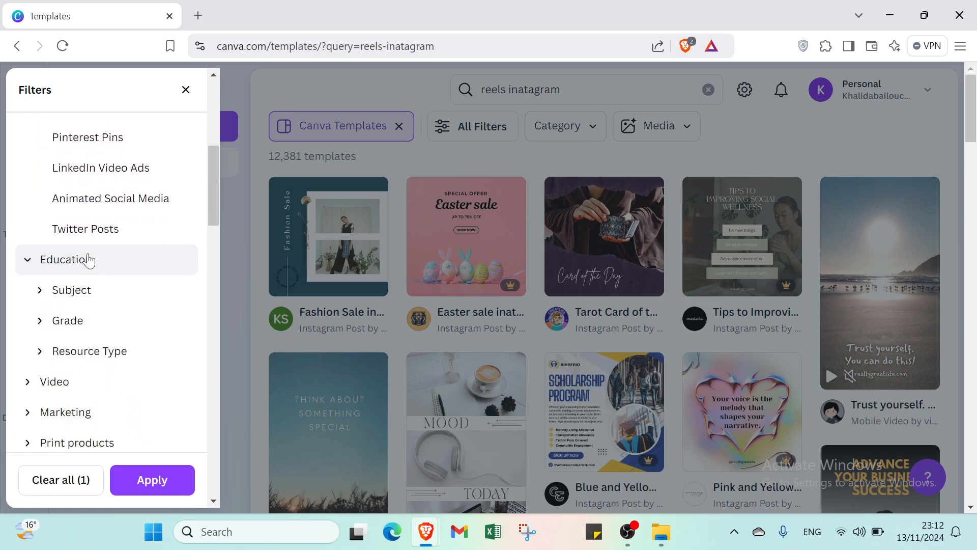
pyautogui.scroll(-2, 105, 310)
pyautogui.click(100, 288)
pyautogui.scroll(-4, 102, 300)
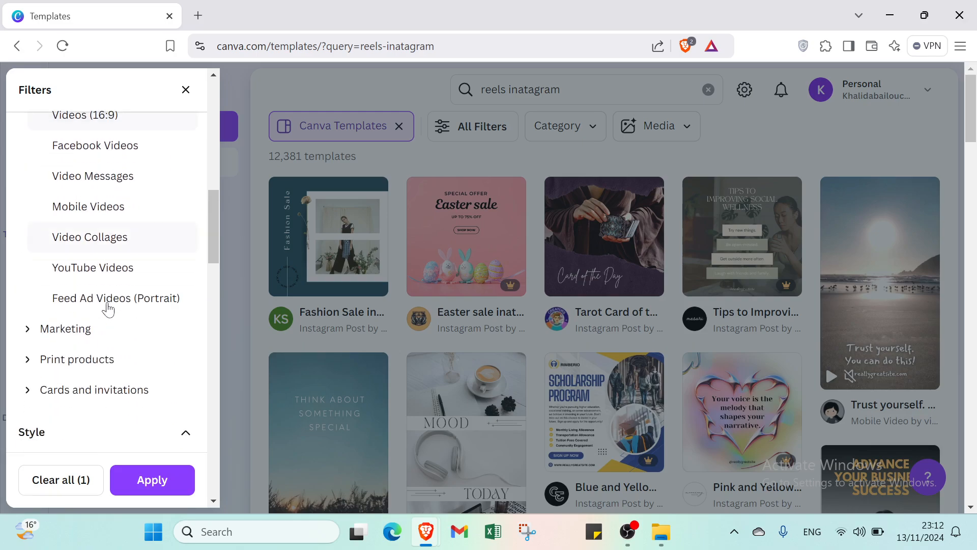
pyautogui.click(96, 326)
pyautogui.scroll(-4, 98, 328)
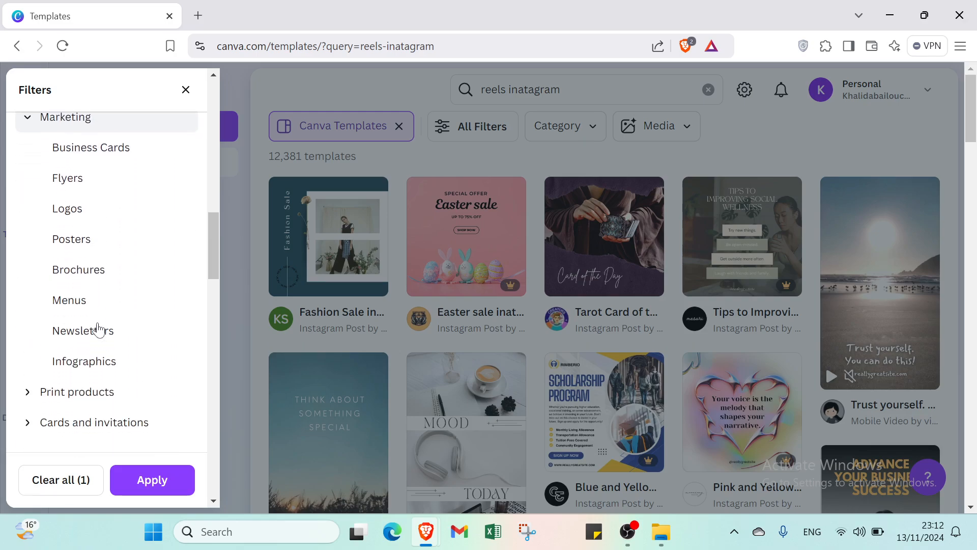
pyautogui.click(76, 393)
pyautogui.scroll(-5, 77, 394)
pyautogui.scroll(-1, 74, 356)
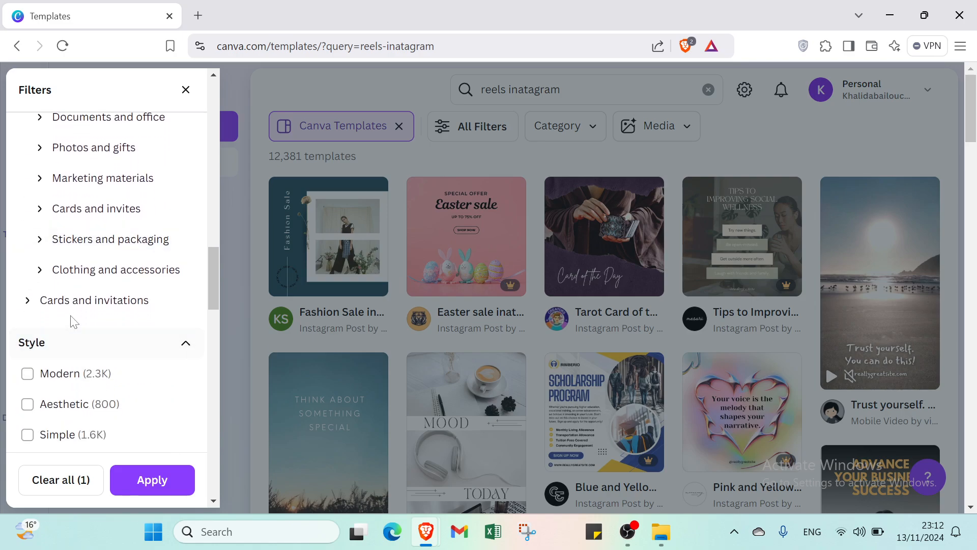
pyautogui.click(76, 300)
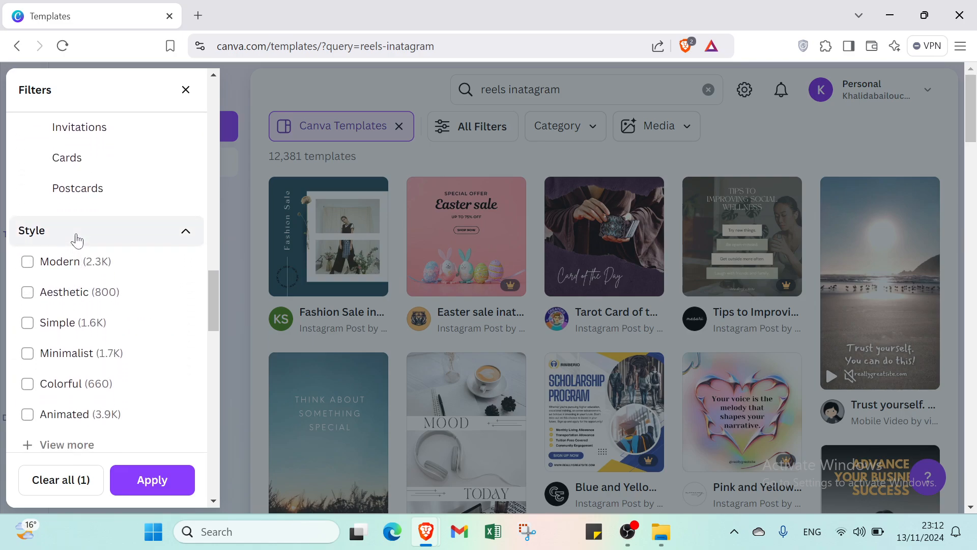
# Add the Free price and white color filters to the Instagram Reels selection and apply them to the template results
pyautogui.scroll(-2, 65, 275)
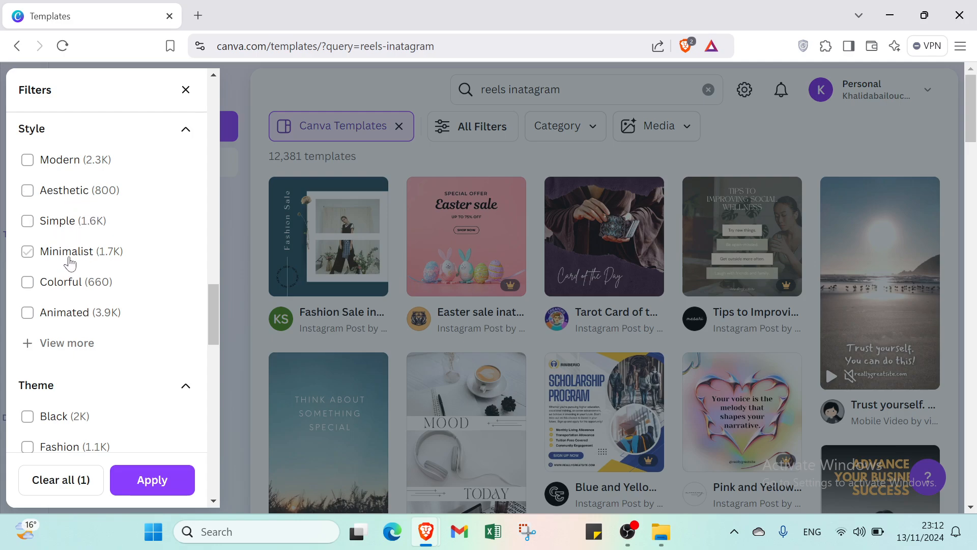
pyautogui.scroll(-2, 75, 321)
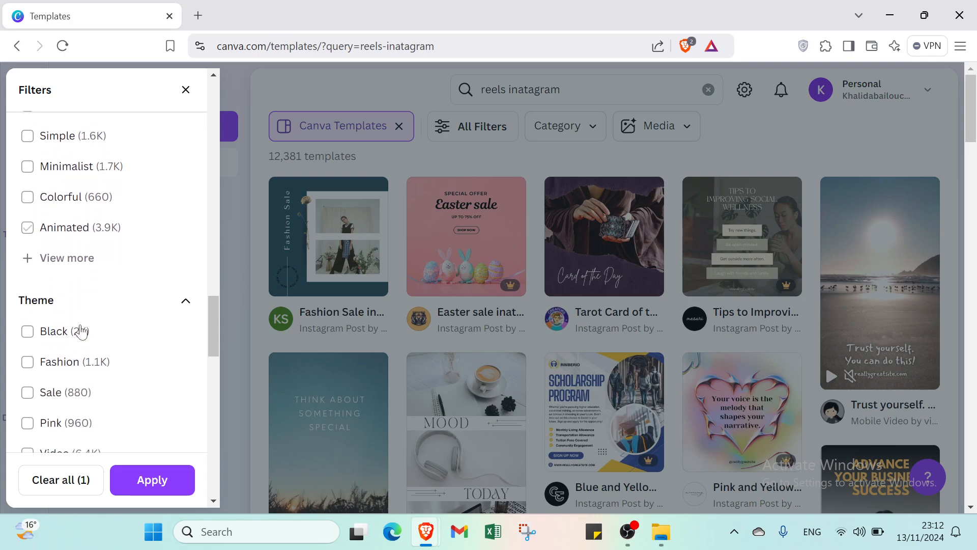
pyautogui.scroll(-5, 62, 295)
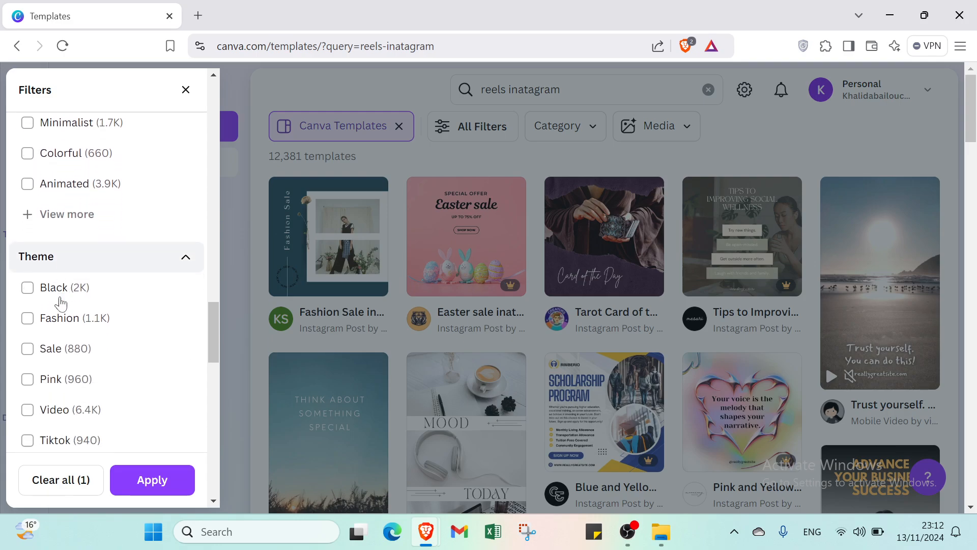
pyautogui.scroll(-5, 57, 301)
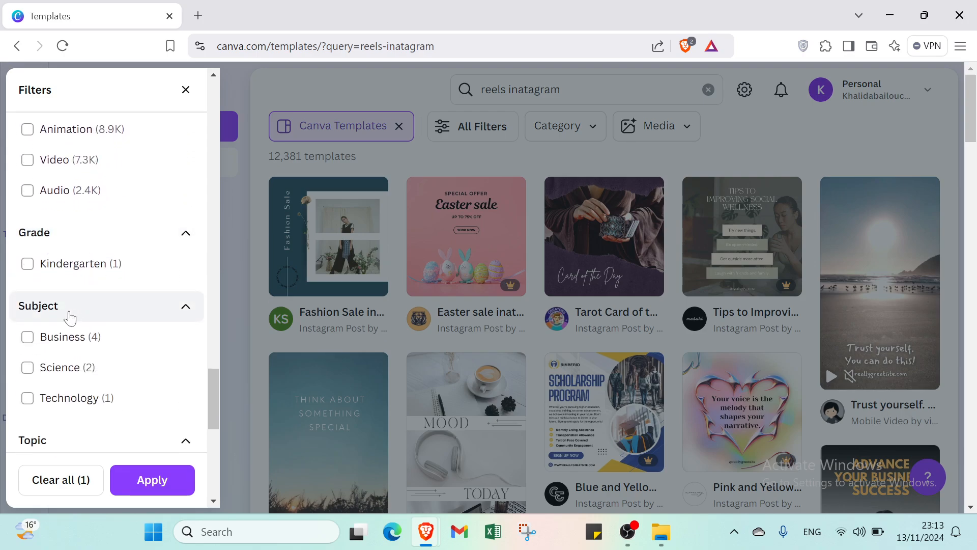
pyautogui.scroll(-2, 83, 349)
pyautogui.scroll(-6, 85, 354)
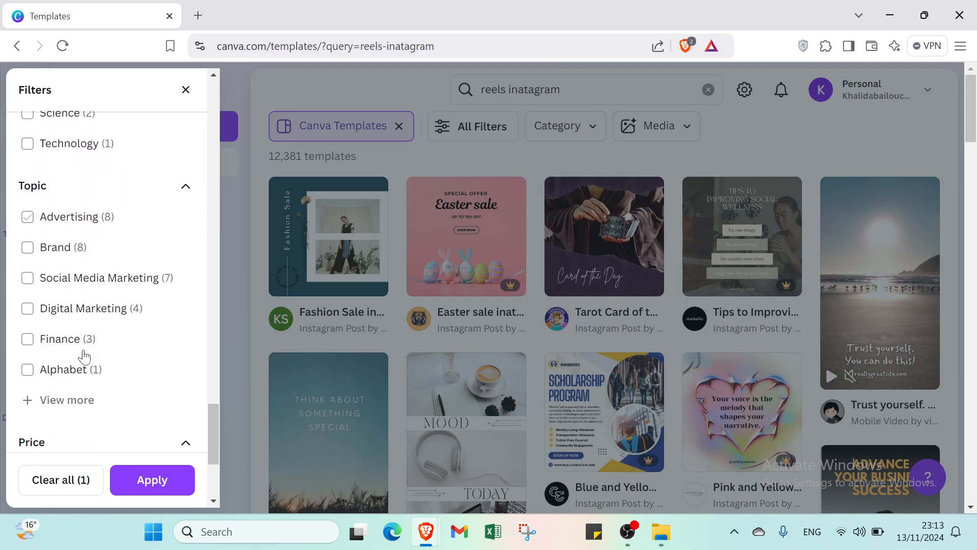
pyautogui.click(81, 351)
pyautogui.scroll(-1, 71, 352)
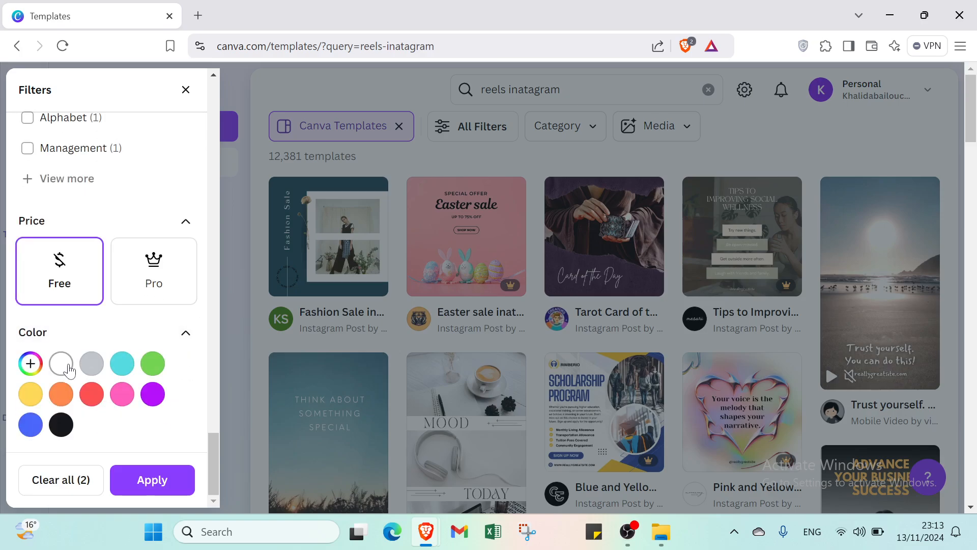
pyautogui.click(61, 363)
pyautogui.click(141, 484)
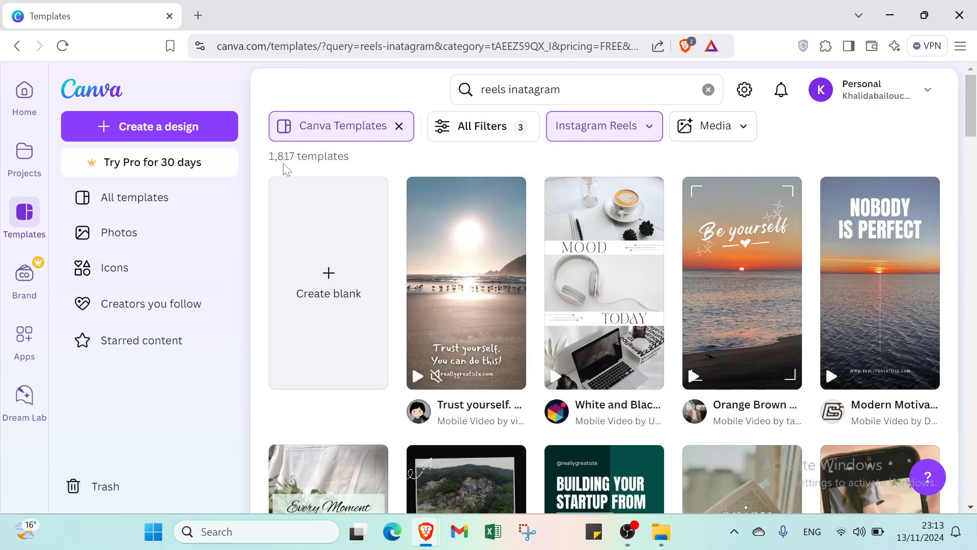
# Look through the filtered free Instagram Reels templates, and return to the start of the results
pyautogui.scroll(-1, 459, 308)
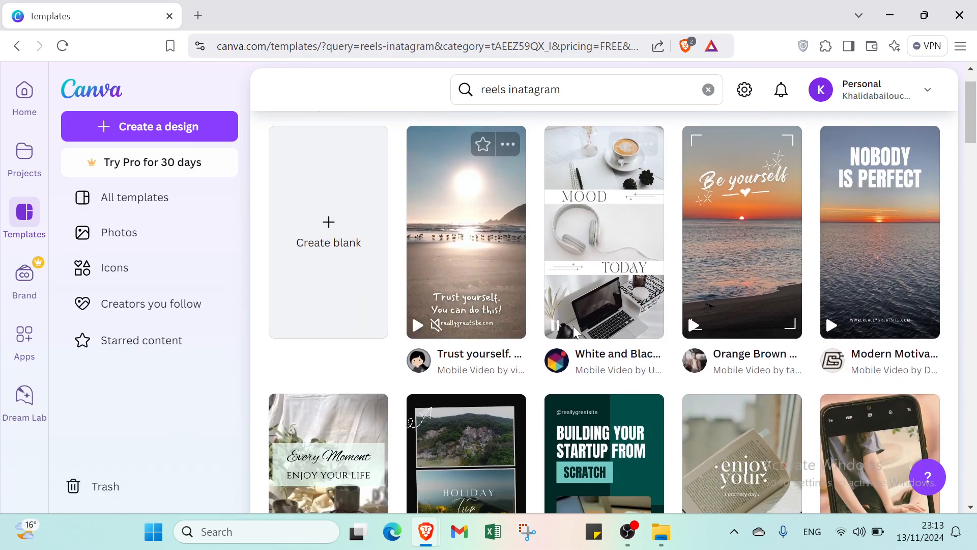
pyautogui.scroll(-10, 626, 289)
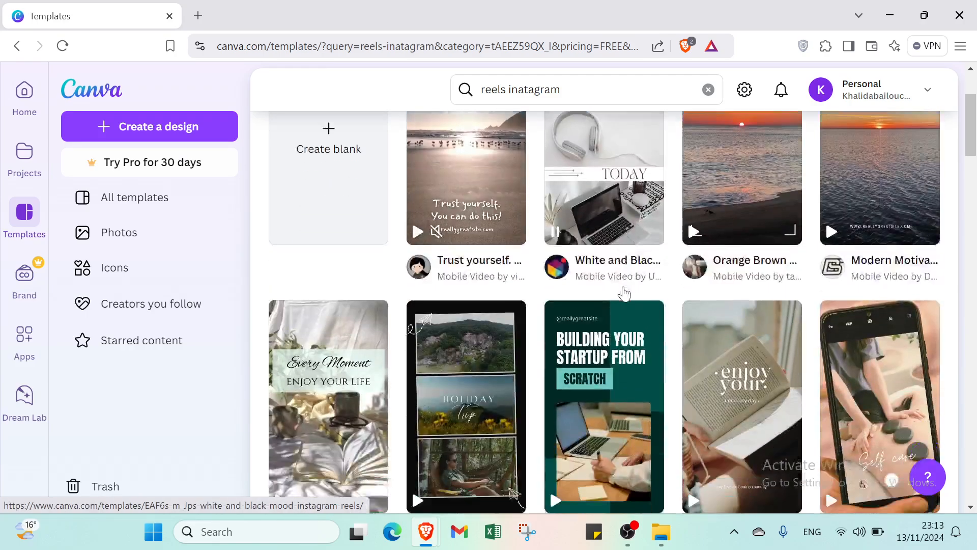
pyautogui.scroll(-2, 625, 294)
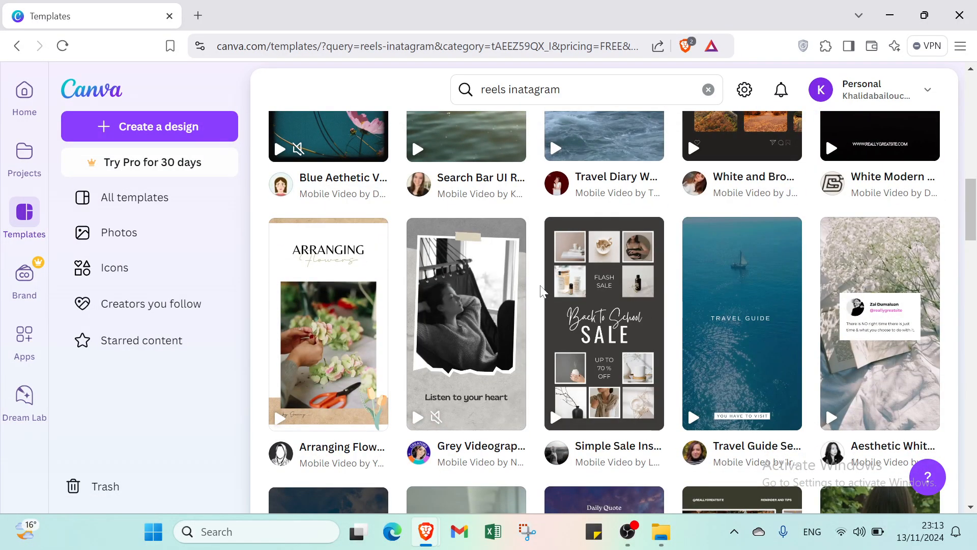
pyautogui.scroll(4, 541, 291)
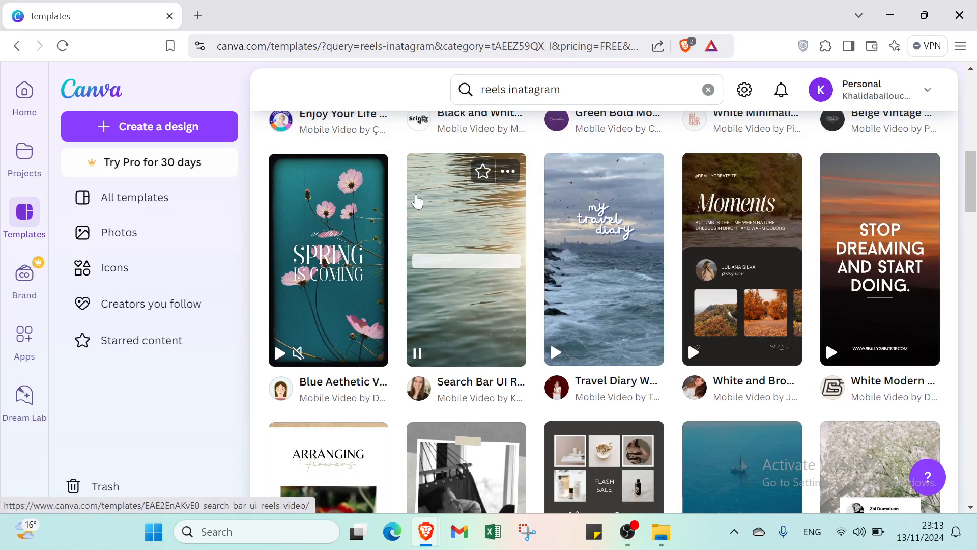
pyautogui.scroll(10, 414, 197)
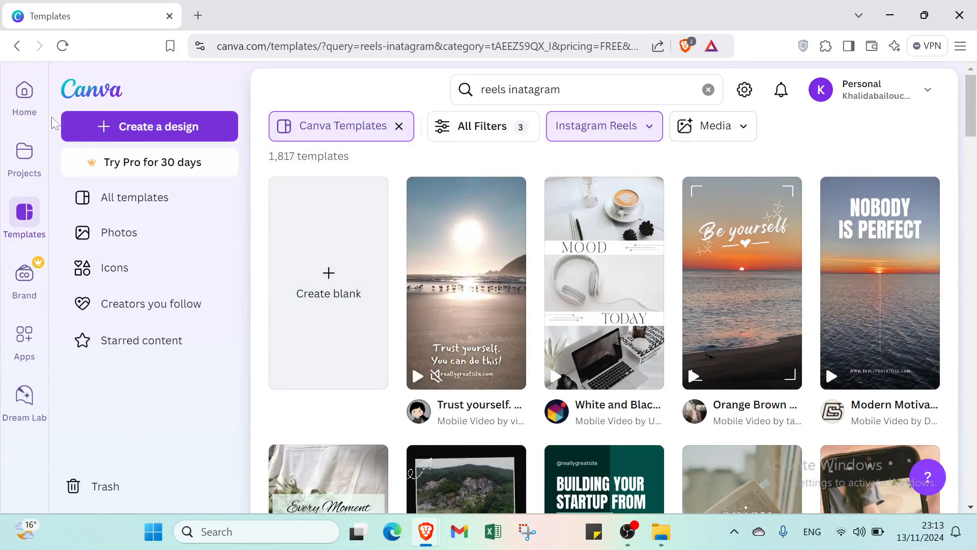
# Return to the home page, view the custom size fields and unit choices for a new design, and close them
pyautogui.click(26, 102)
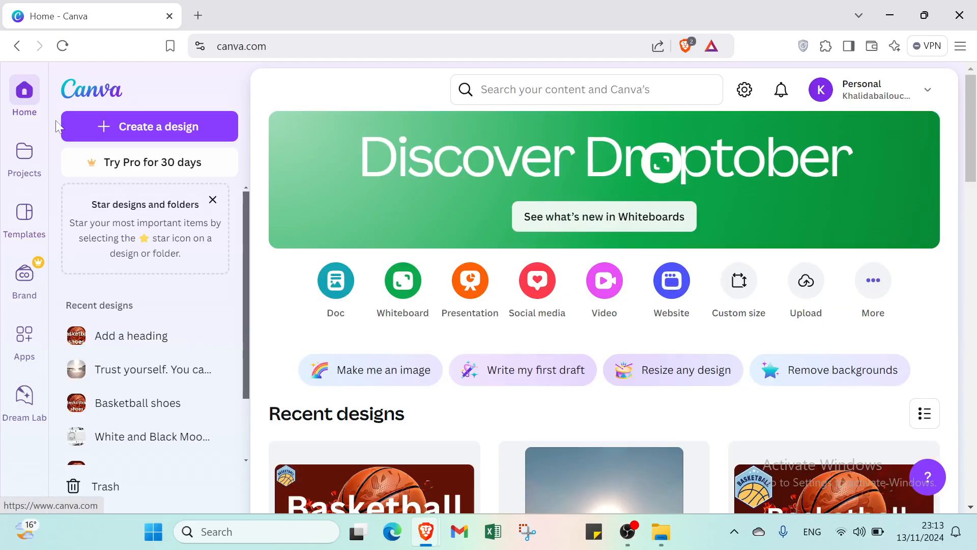
pyautogui.click(200, 126)
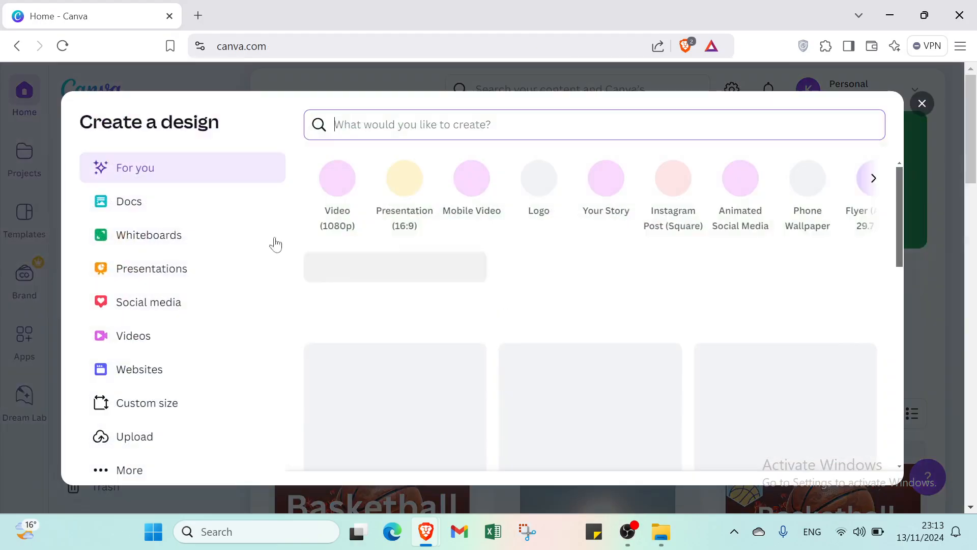
pyautogui.click(193, 416)
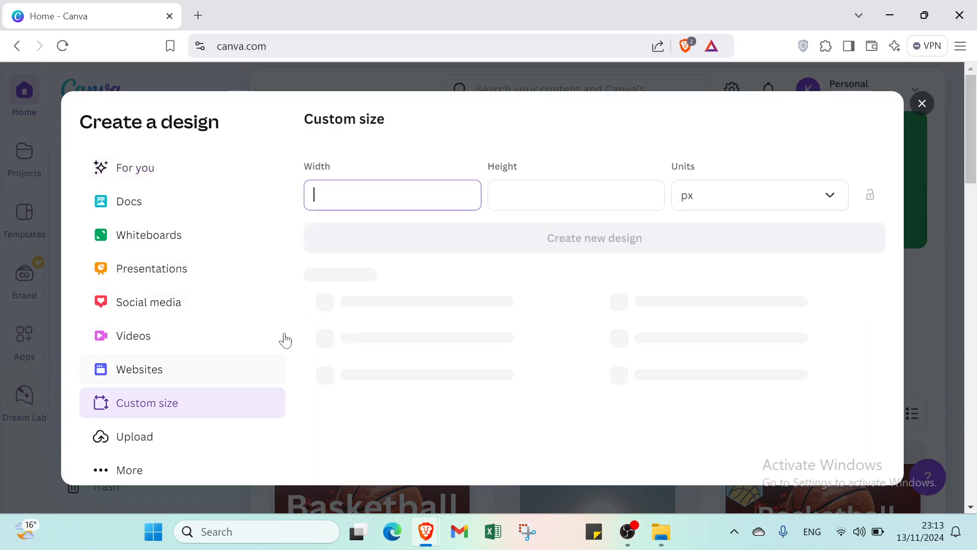
pyautogui.click(576, 195)
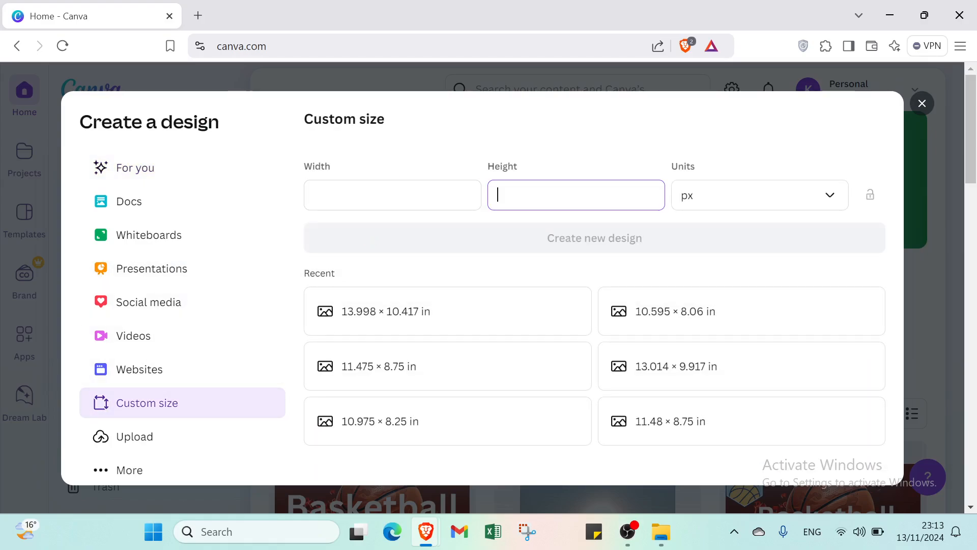
pyautogui.click(698, 203)
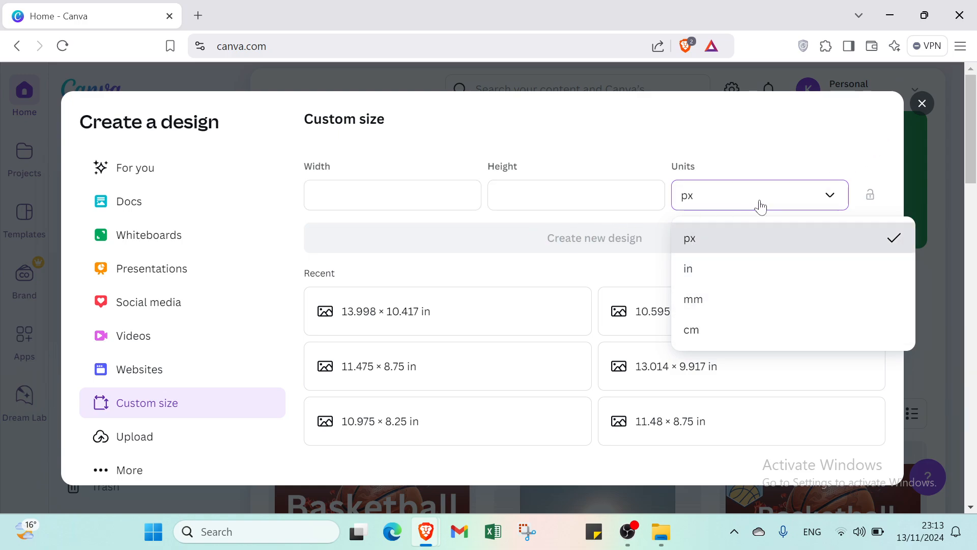
pyautogui.click(909, 115)
pyautogui.click(909, 115)
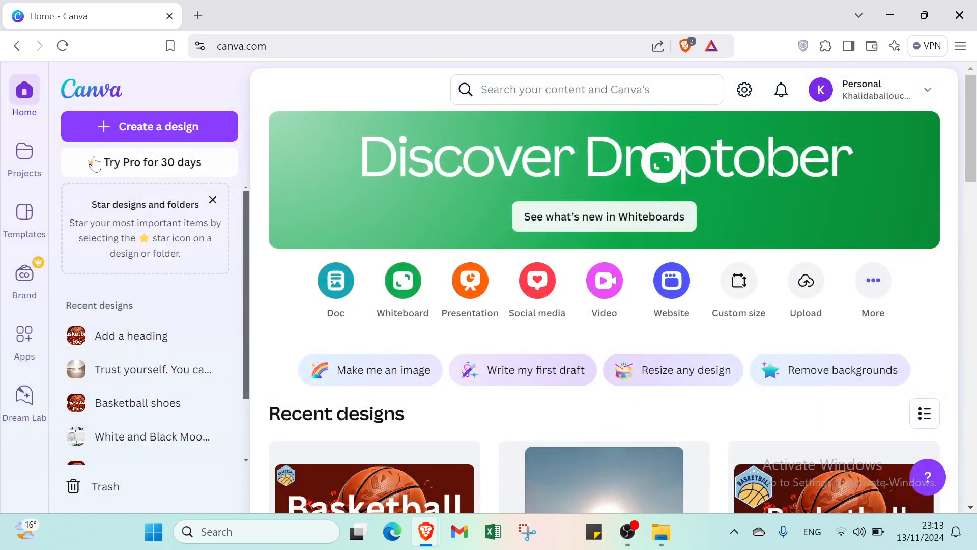
# Create a blank Video (1080p) design and view the uploaded media available in the editor
pyautogui.click(612, 289)
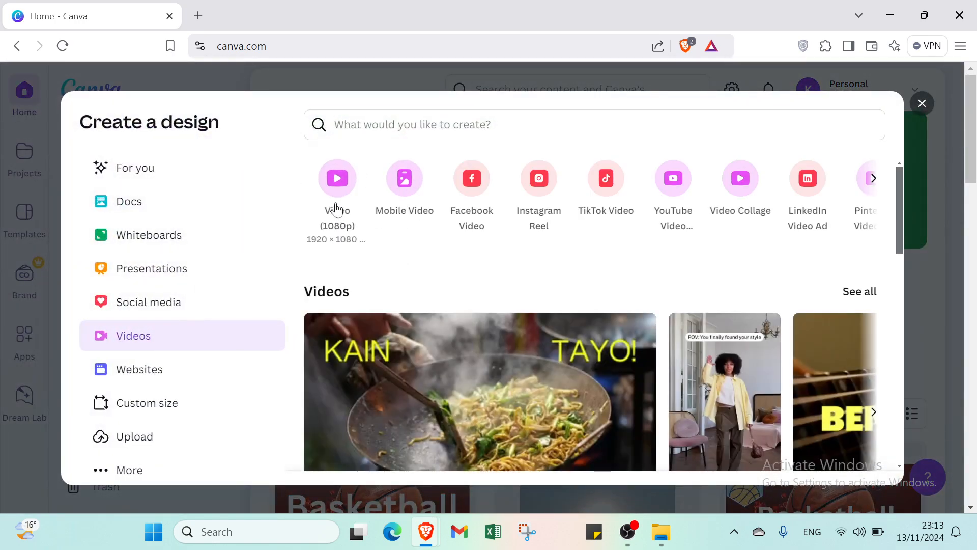
pyautogui.click(338, 206)
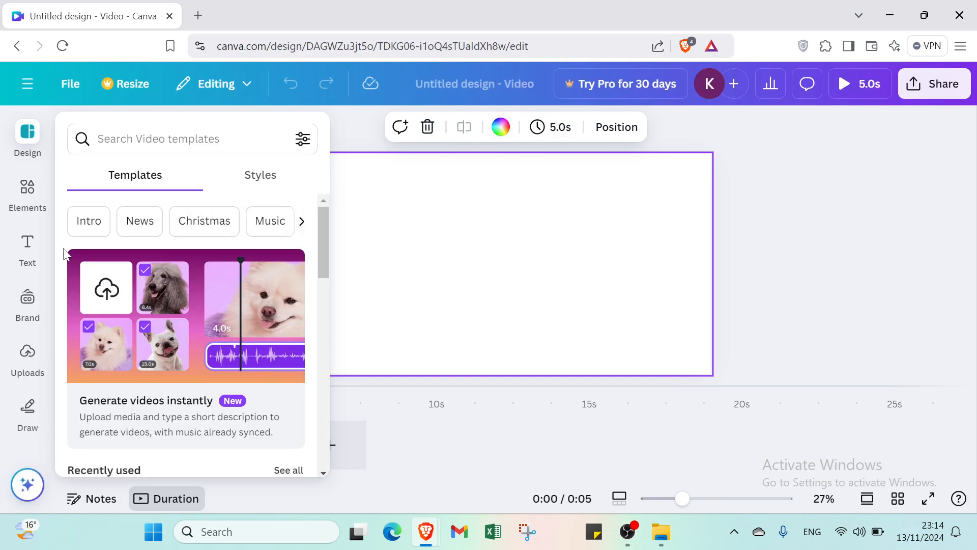
pyautogui.click(27, 356)
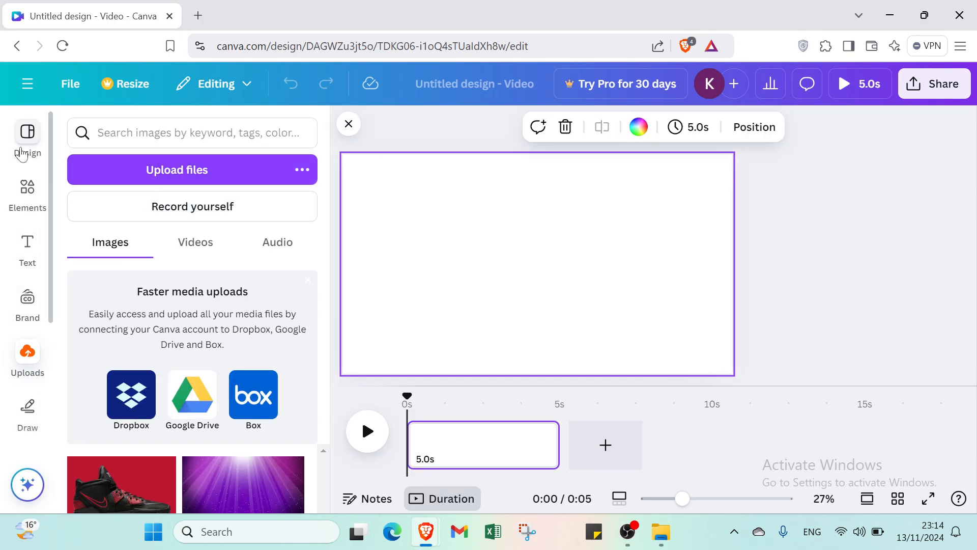
# Search the video templates for "shoes basketball" and apply the Red Modern Basketball Channel Video template
pyautogui.click(22, 153)
pyautogui.click(118, 135)
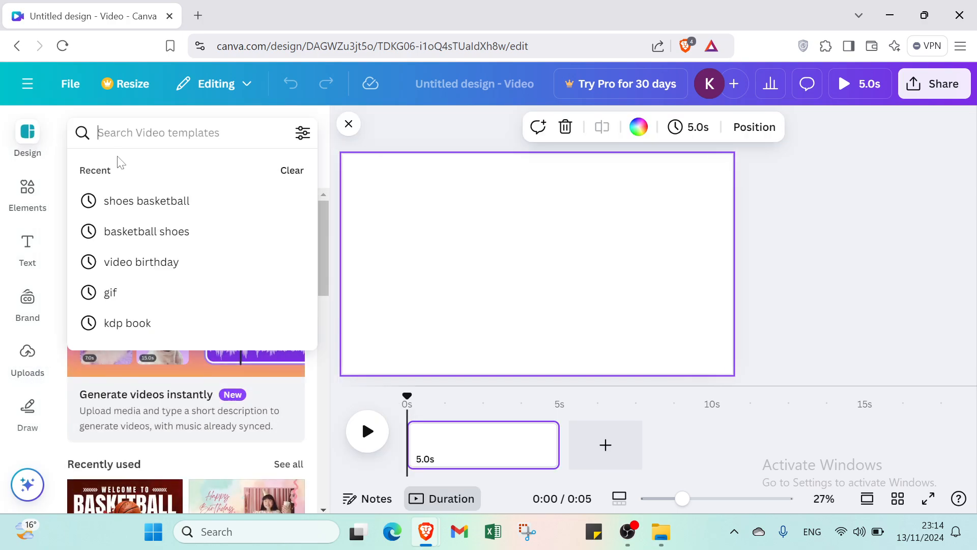
pyautogui.click(112, 202)
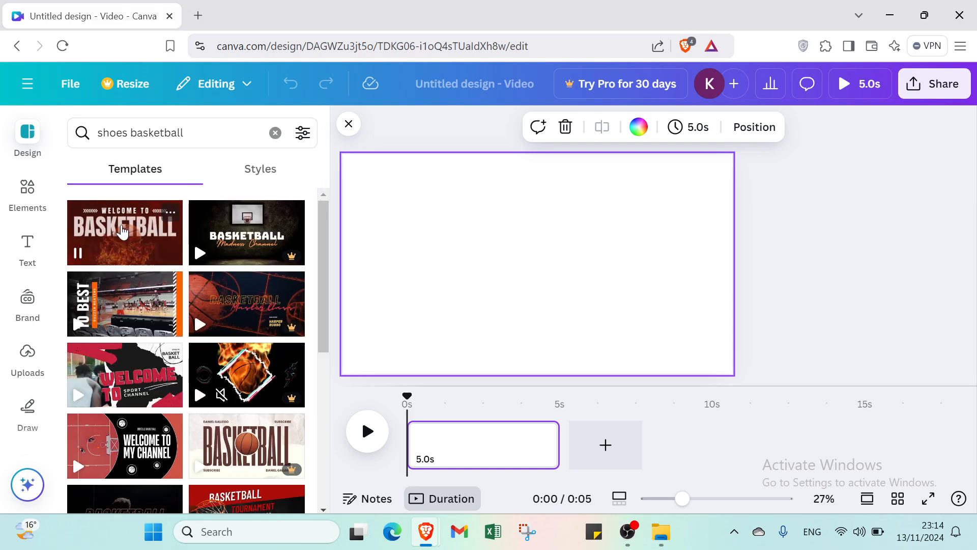
pyautogui.click(118, 221)
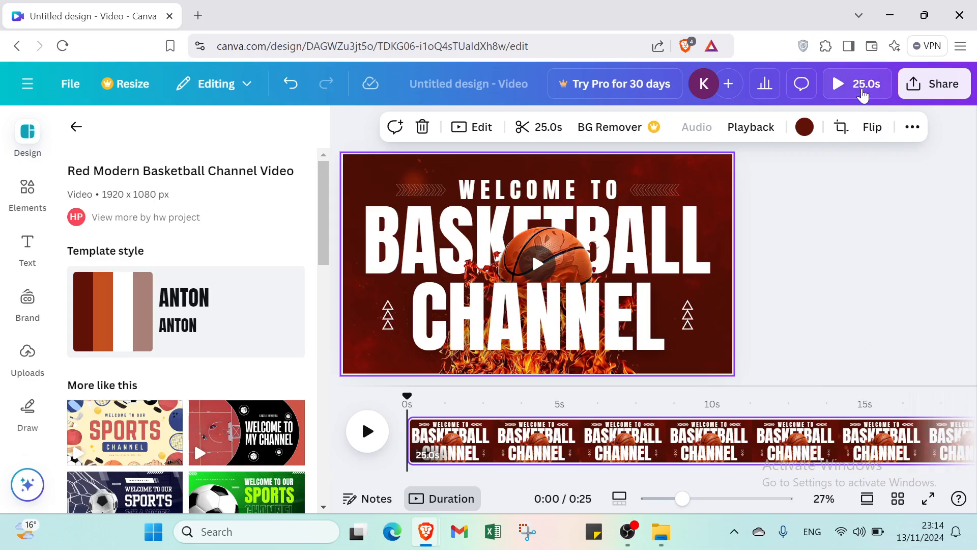
# Preview the basketball channel video in playback, and close the preview
pyautogui.click(863, 95)
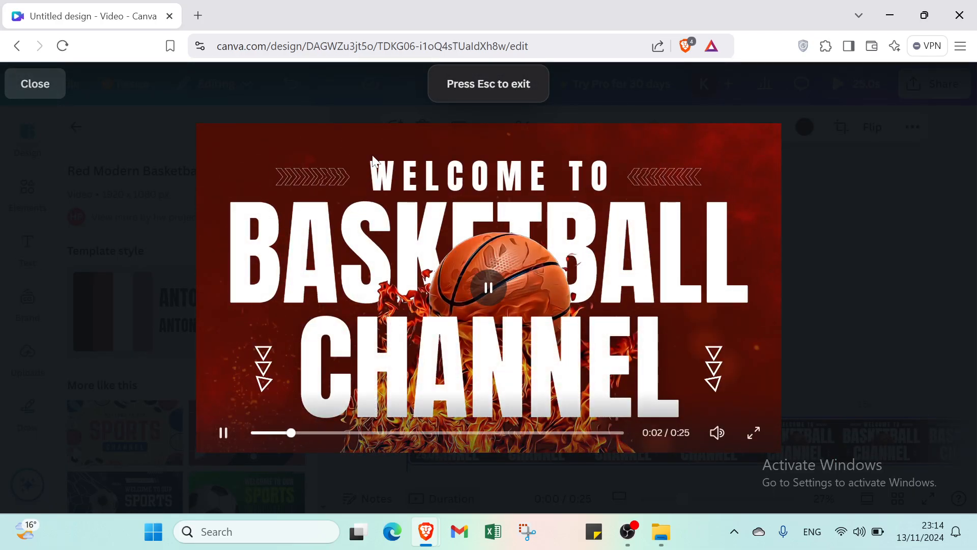
pyautogui.moveTo(358, 531)
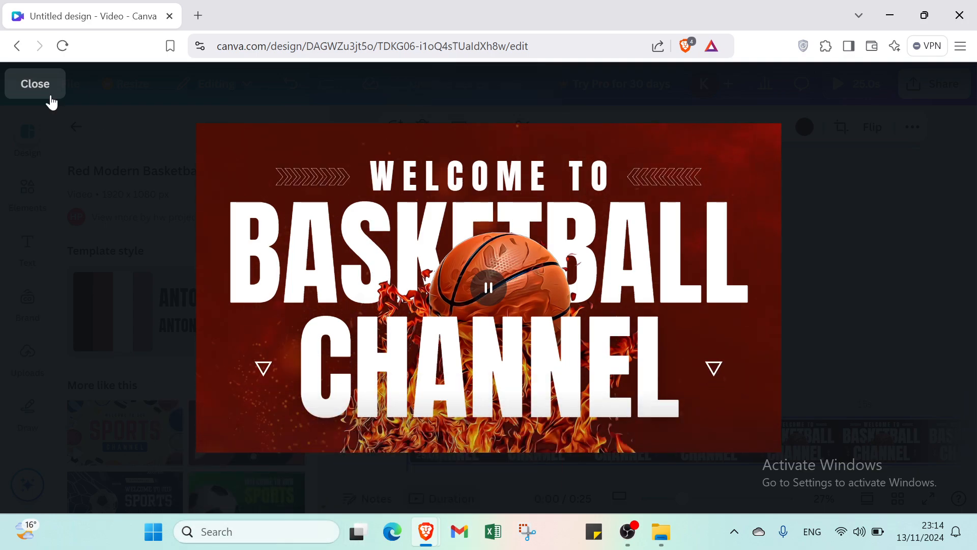
pyautogui.click(51, 98)
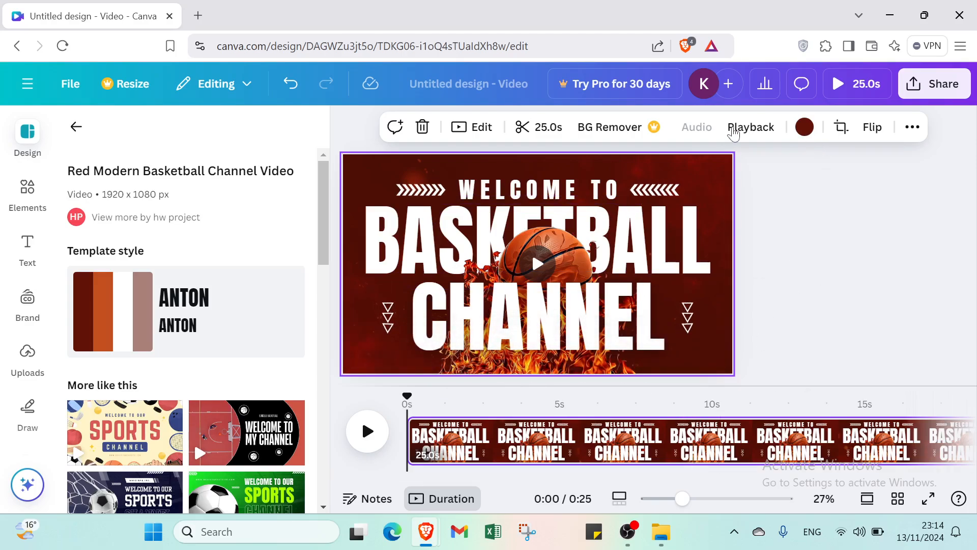
# Trim the end of the template's background video to shorten it to 4.9 s
pyautogui.click(549, 133)
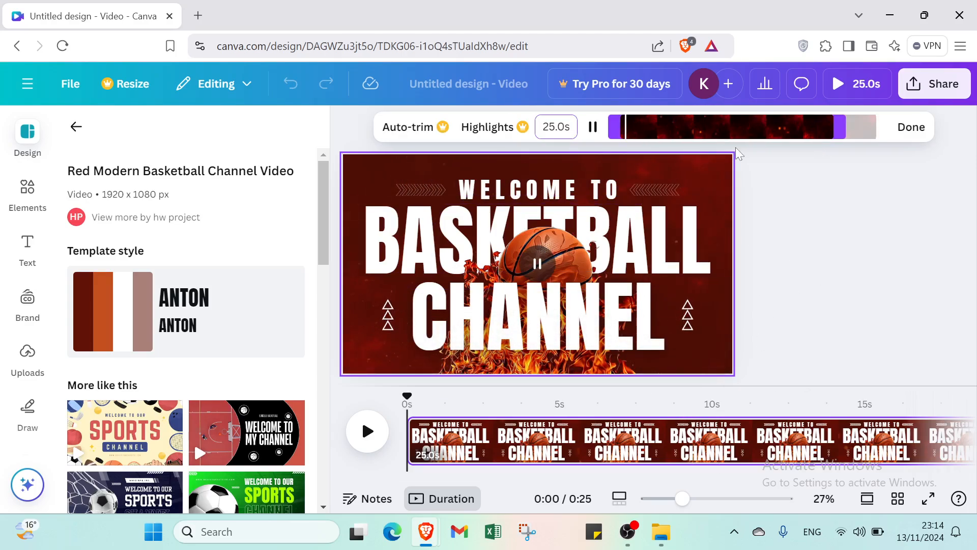
pyautogui.moveTo(841, 130); pyautogui.dragTo(667, 152)
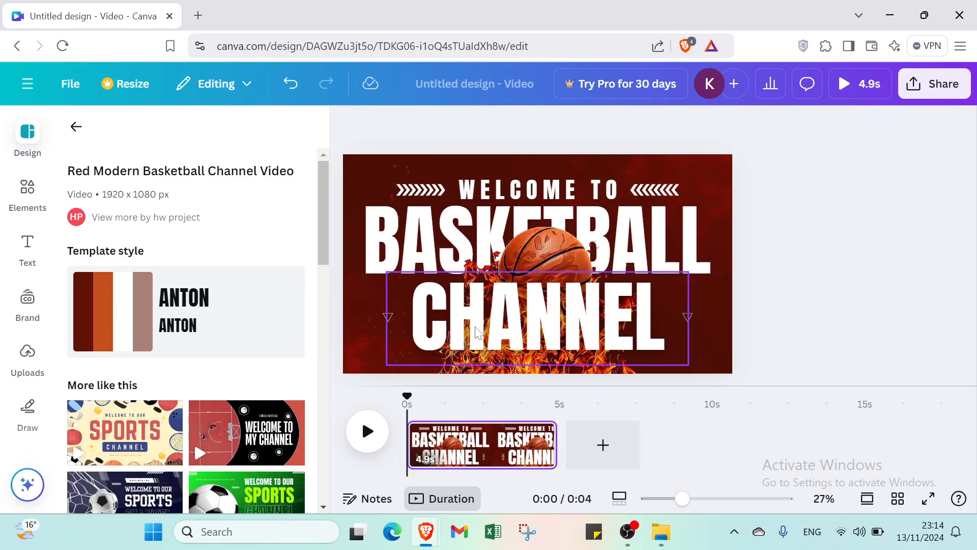
# Delete the "CHANNEL", "BASKETBALL" and "WELCOME TO" texts from the video page
pyautogui.click(535, 325)
pyautogui.press('Delete')
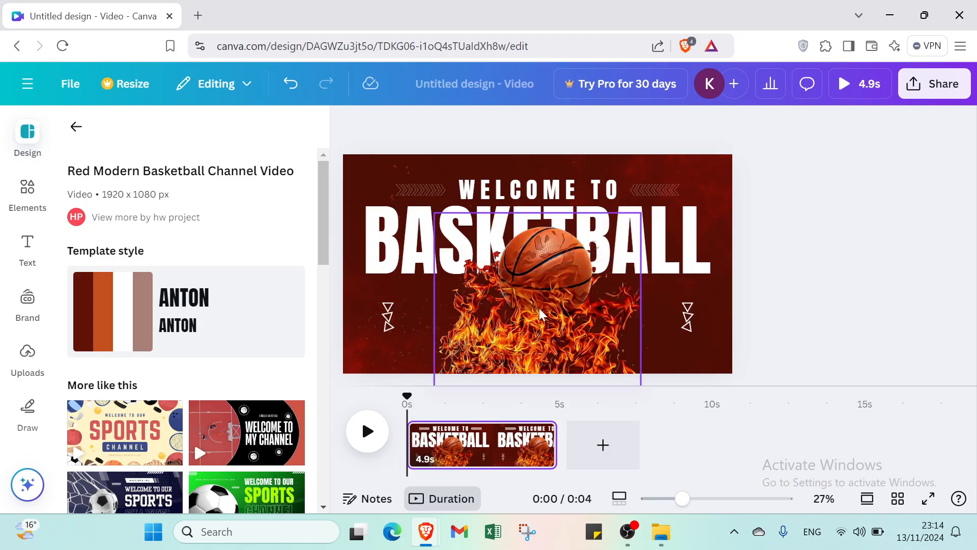
pyautogui.click(642, 224)
pyautogui.press('Delete')
pyautogui.click(561, 189)
pyautogui.press('Delete')
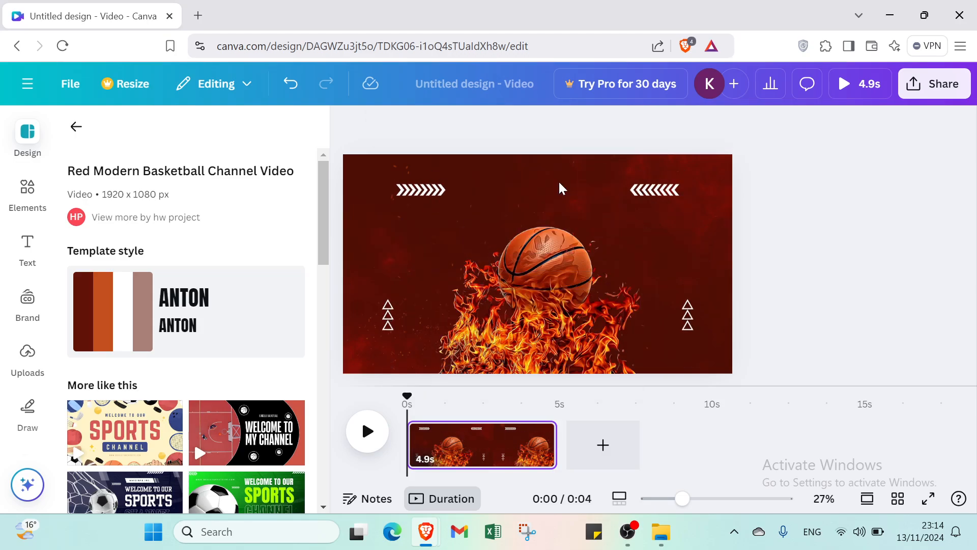
# Delete both chevron strips and both triangle columns at the sides of the video page
pyautogui.click(659, 196)
pyautogui.press('Delete')
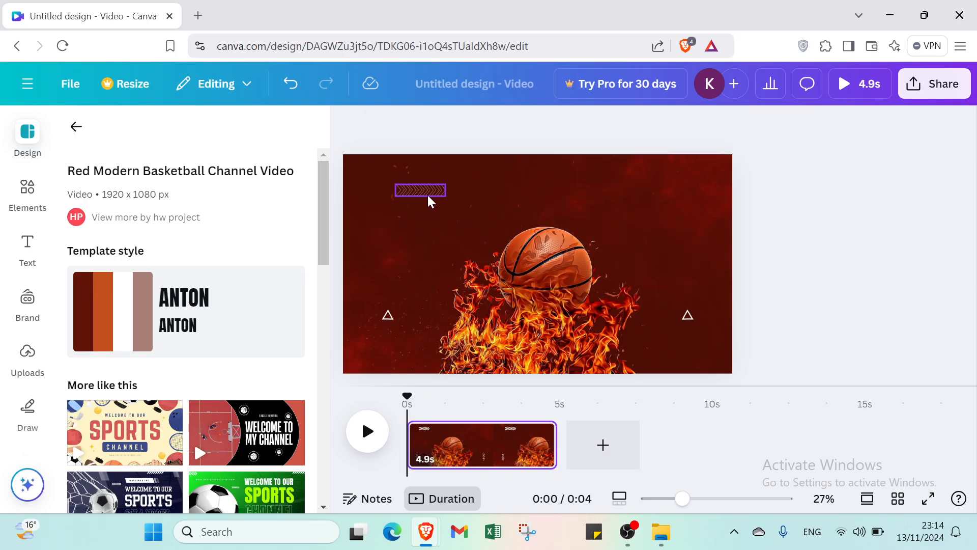
pyautogui.click(430, 193)
pyautogui.press('Delete')
pyautogui.click(388, 315)
pyautogui.press('Delete')
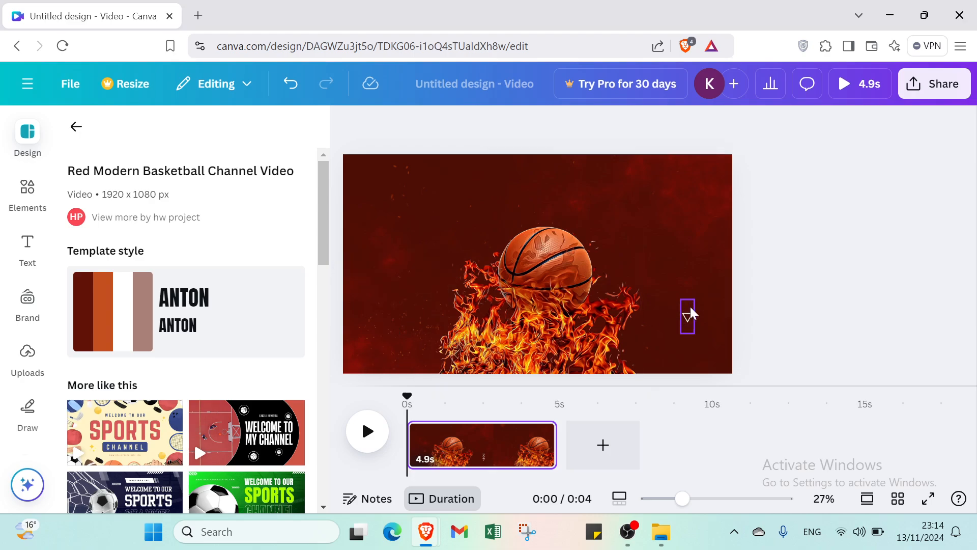
pyautogui.click(691, 314)
pyautogui.press('Delete')
# Move the flaming basketball image slightly lower on the video page, keeping it horizontally centered
pyautogui.click(575, 295)
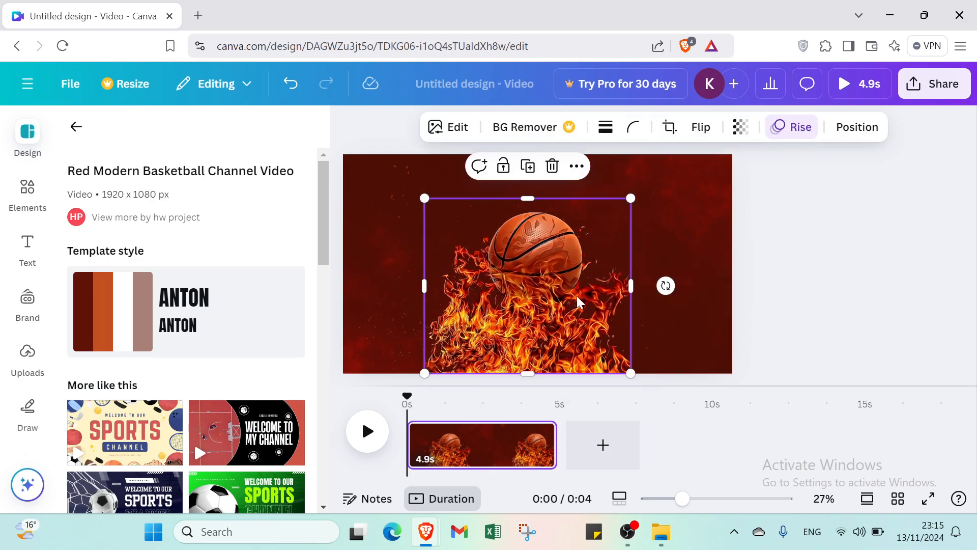
pyautogui.moveTo(483, 307); pyautogui.dragTo(482, 331)
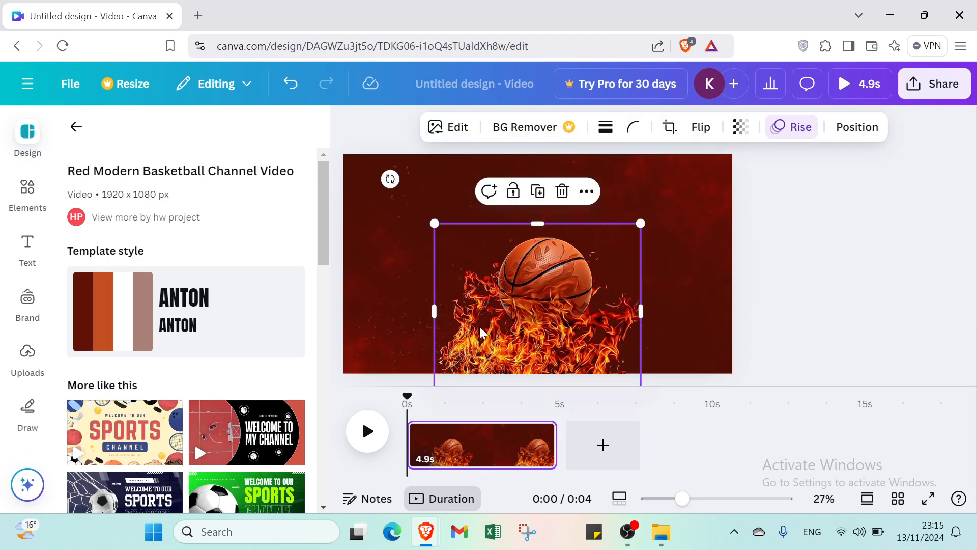
# Enlarge the flaming basketball image on both sides and upward so it covers the whole video page
pyautogui.moveTo(434, 311); pyautogui.dragTo(342, 311)
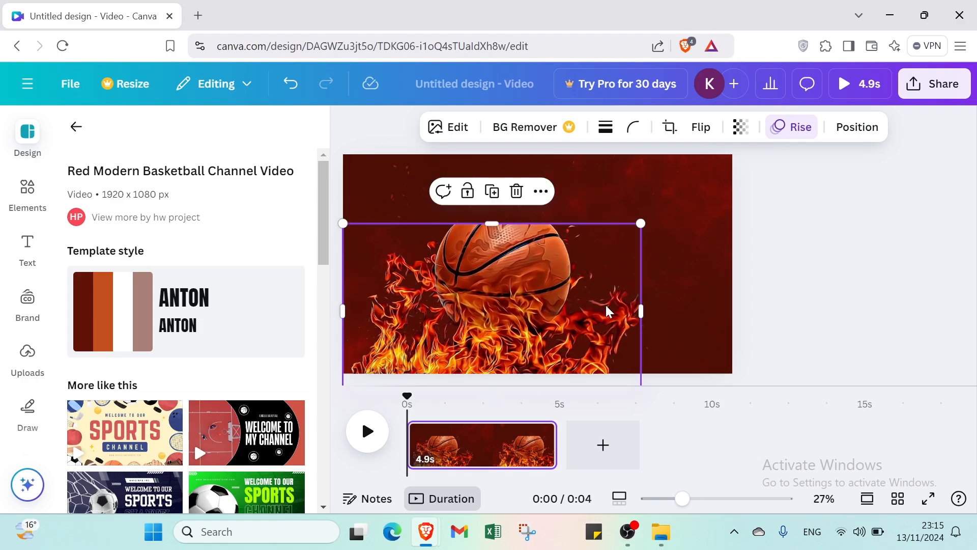
pyautogui.moveTo(637, 311); pyautogui.dragTo(731, 316)
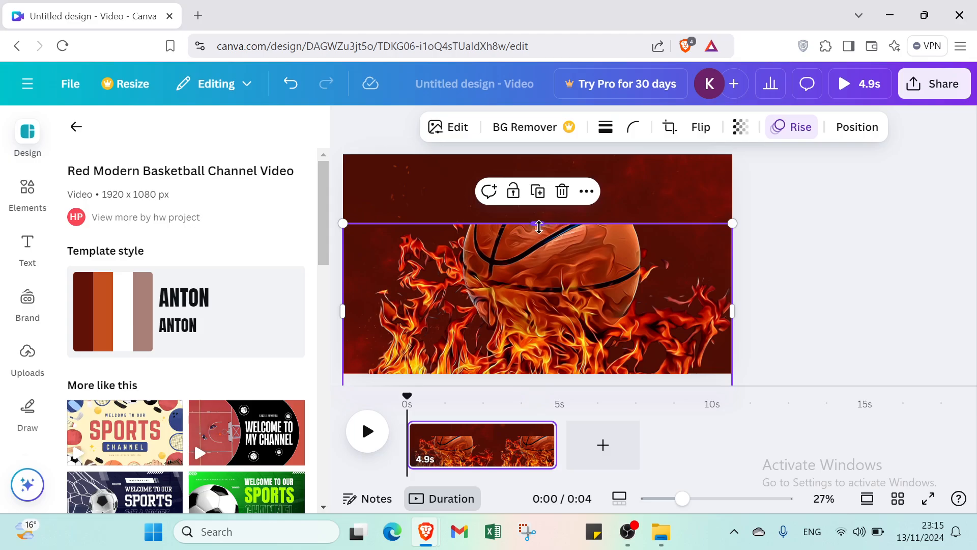
pyautogui.moveTo(539, 226); pyautogui.dragTo(524, 161)
pyautogui.click(830, 239)
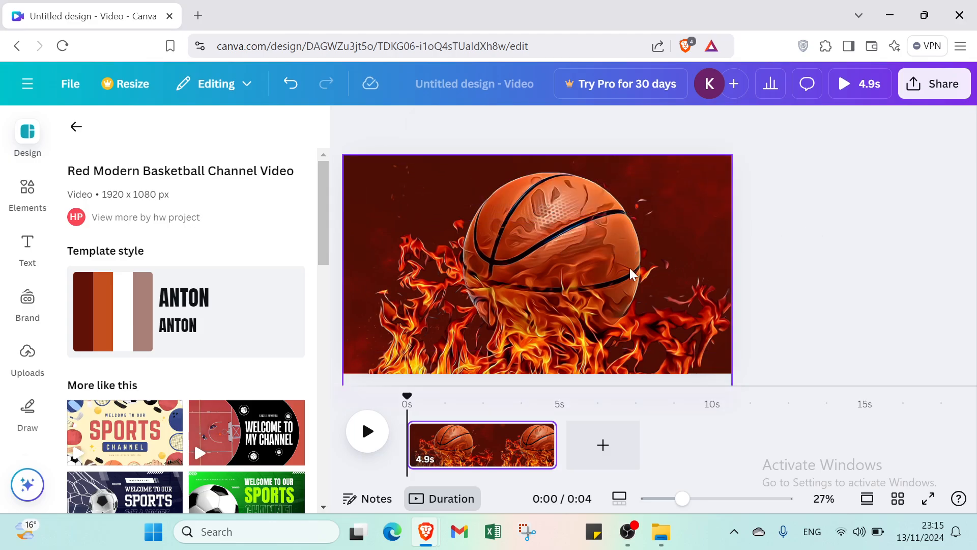
# Add a heading text to the basketball page and set its font size to 250
pyautogui.click(32, 254)
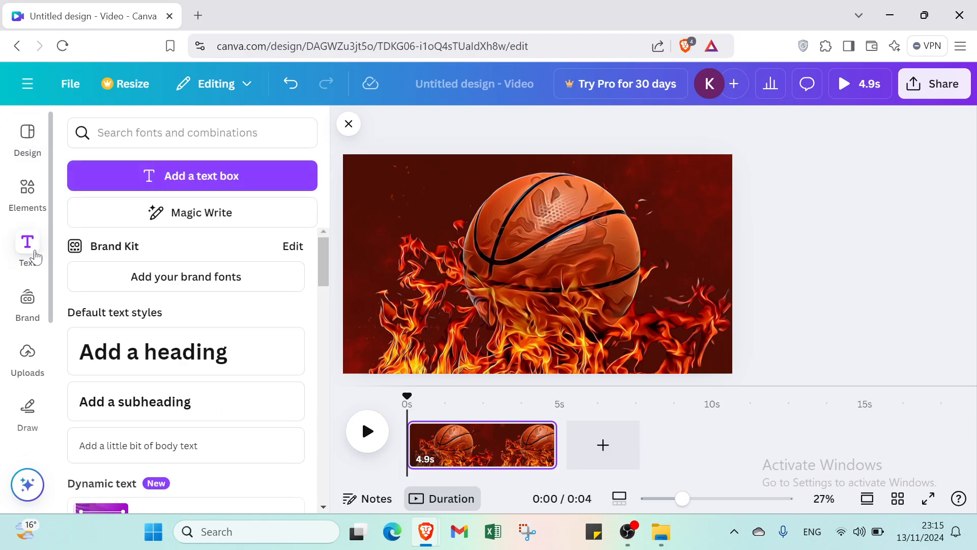
pyautogui.click(201, 356)
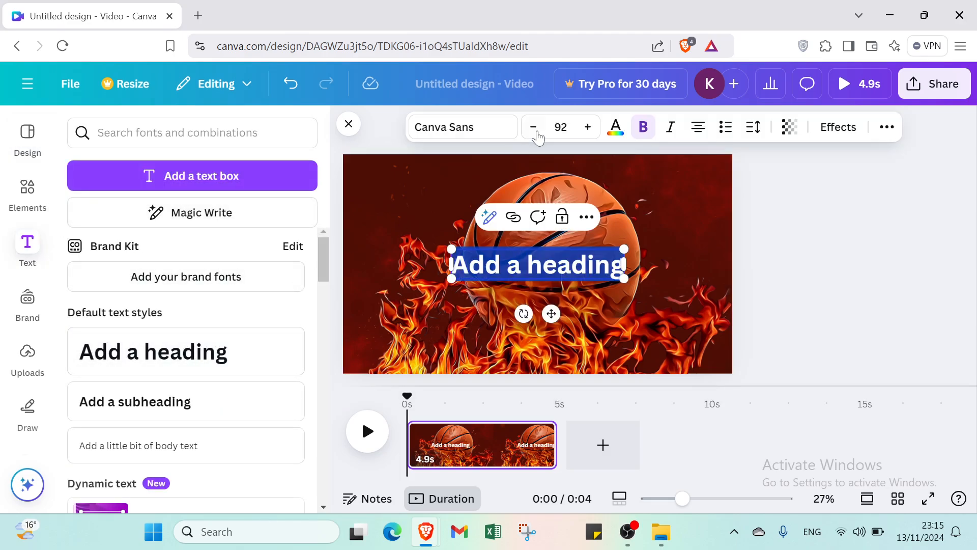
pyautogui.click(561, 127)
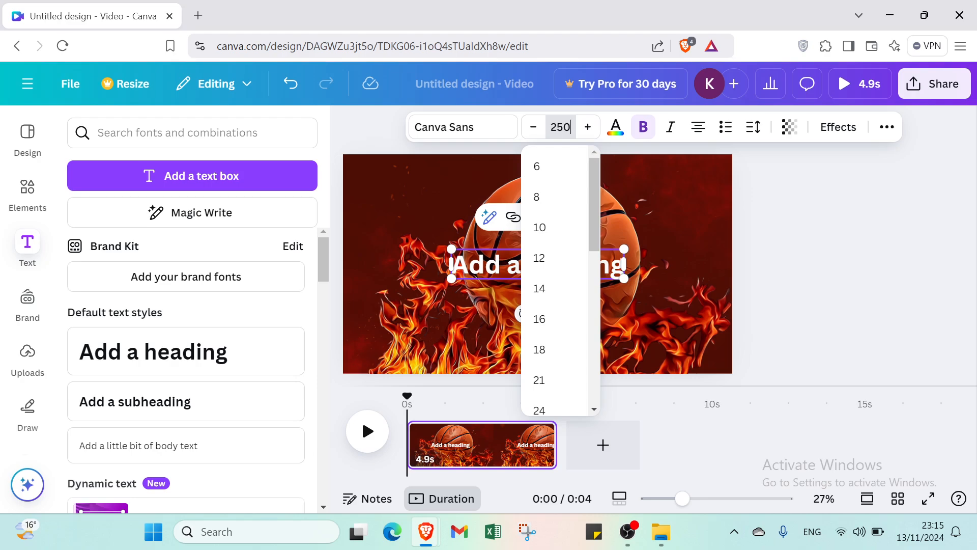
pyautogui.click(725, 253)
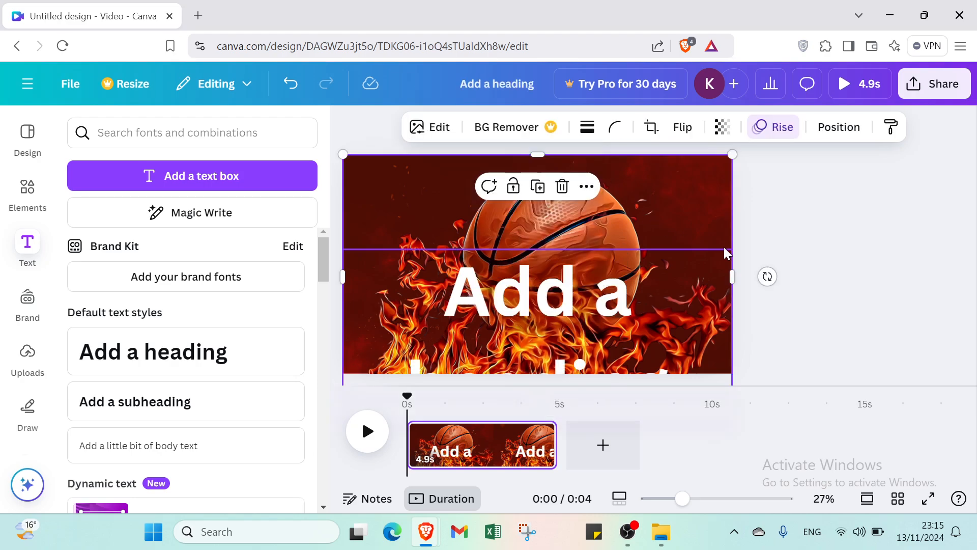
pyautogui.moveTo(633, 270)
pyautogui.mouseDown()
pyautogui.moveTo(621, 224)
pyautogui.moveTo(639, 269)
pyautogui.mouseUp()
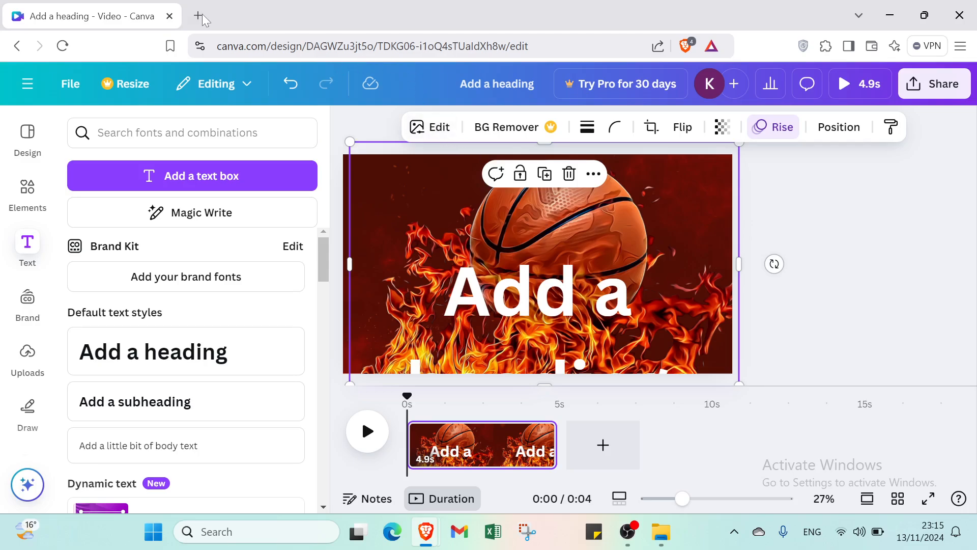
pyautogui.click(290, 84)
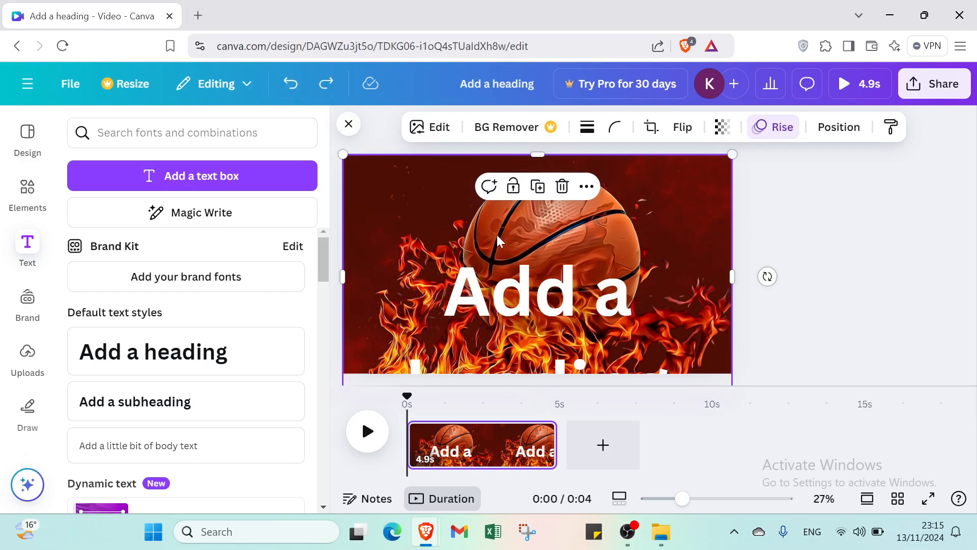
# Move the heading up so that both of its lines fit within the basketball page
pyautogui.moveTo(534, 303); pyautogui.dragTo(535, 296)
pyautogui.click(535, 297)
pyautogui.click(535, 296)
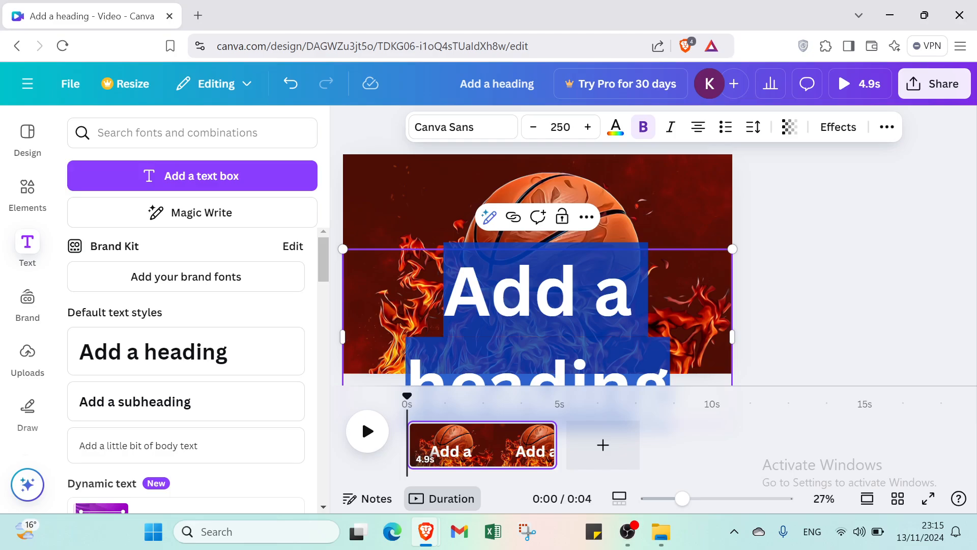
pyautogui.click(816, 309)
pyautogui.moveTo(676, 324); pyautogui.dragTo(676, 249)
# Replace the heading text with "Basketball shoes" and move it slightly lower over the flames
pyautogui.click(676, 249)
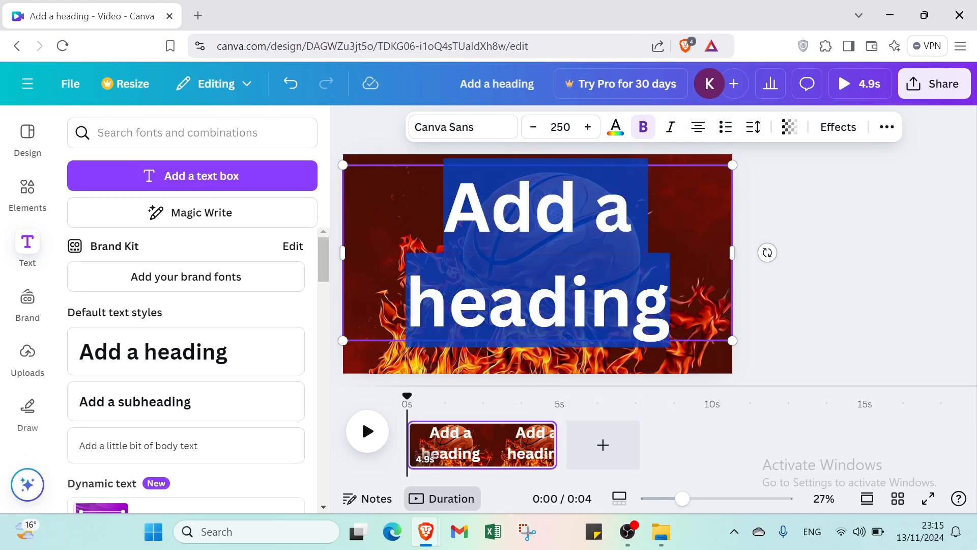
pyautogui.write('Ba')
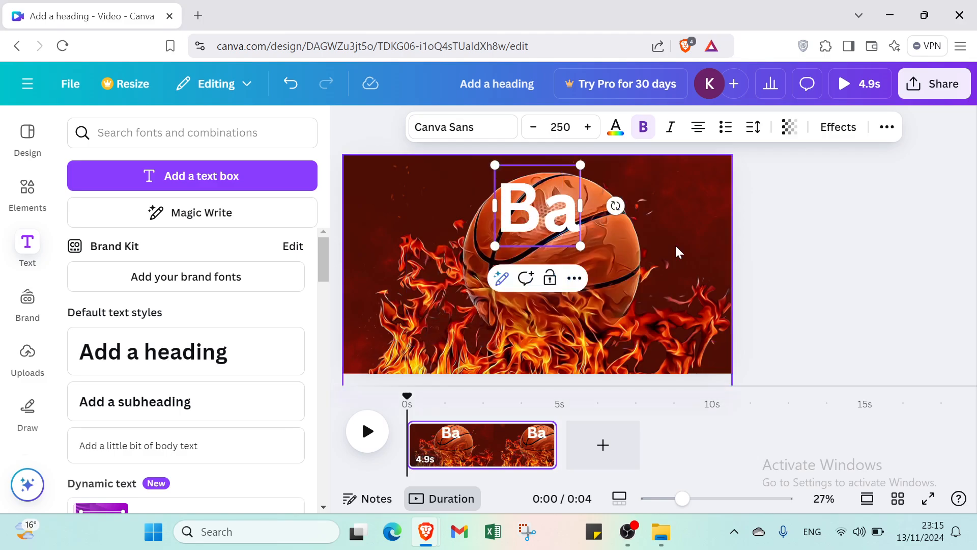
pyautogui.write('sket')
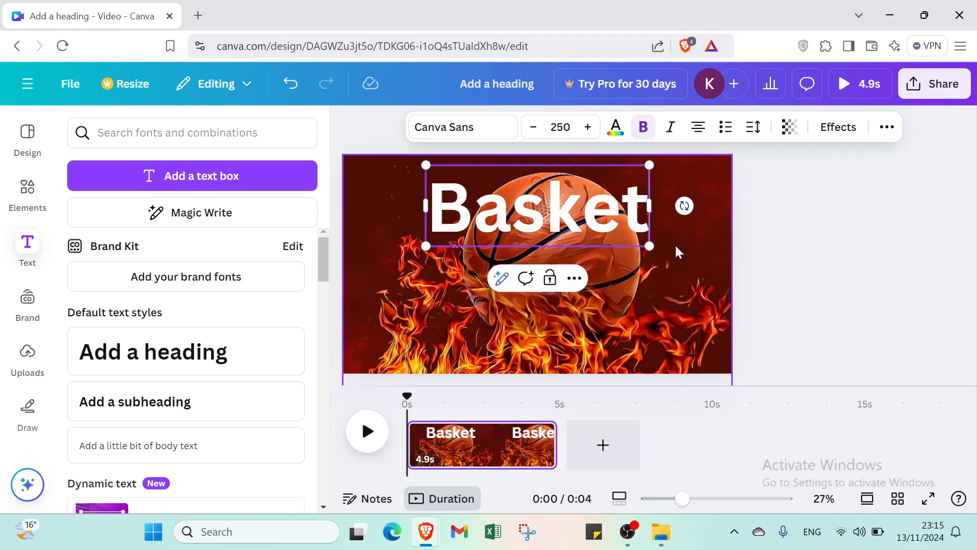
pyautogui.write('ball shoes')
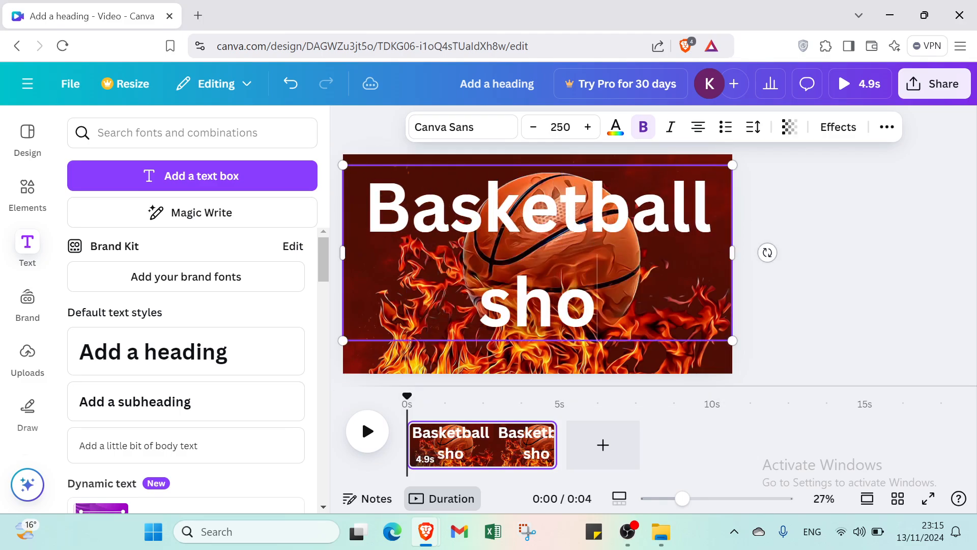
pyautogui.click(831, 328)
pyautogui.moveTo(661, 264); pyautogui.dragTo(659, 301)
pyautogui.click(888, 284)
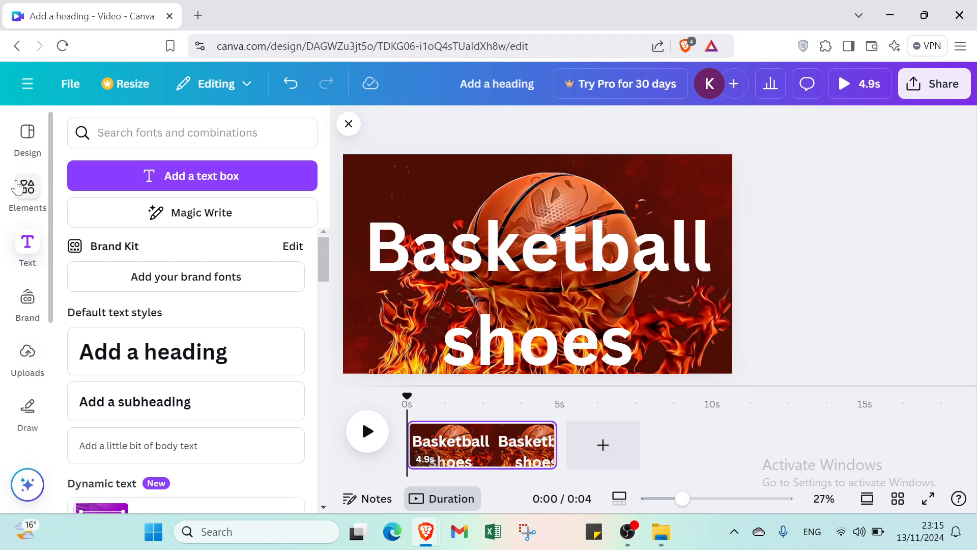
# Find the blue hexagonal basketball badge among the "logos basketball" graphics and place it, scaled down, in the page's upper-left corner
pyautogui.click(27, 191)
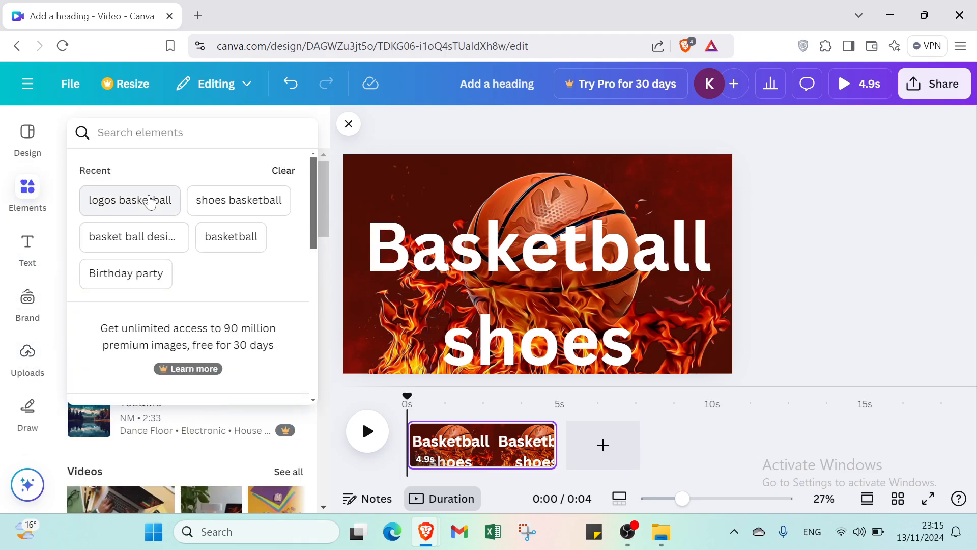
pyautogui.click(151, 200)
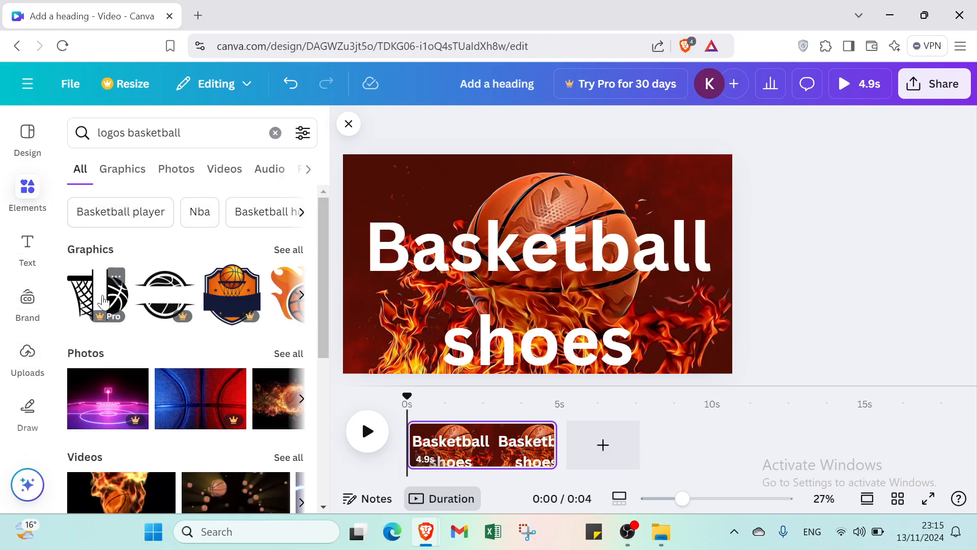
pyautogui.click(127, 168)
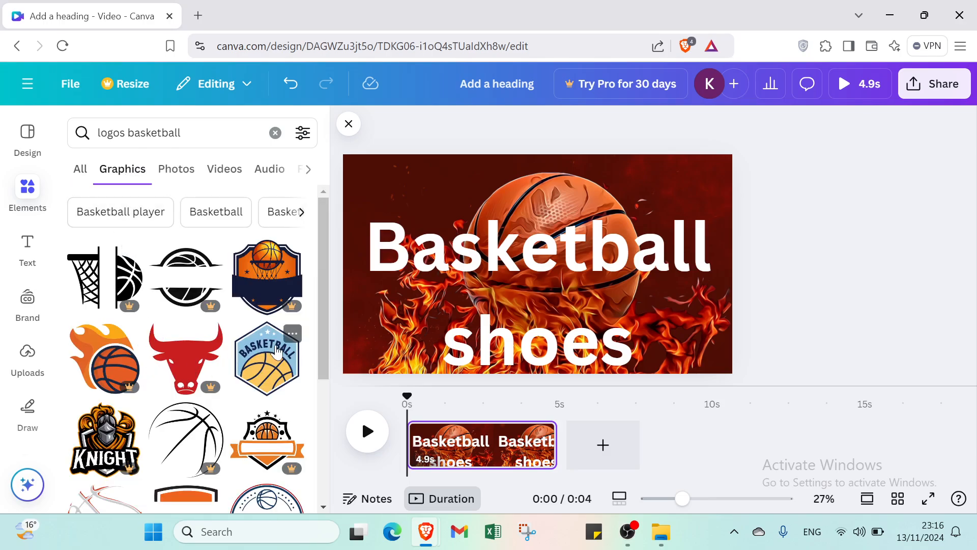
pyautogui.click(264, 357)
pyautogui.moveTo(498, 217); pyautogui.dragTo(531, 255)
pyautogui.moveTo(567, 290); pyautogui.dragTo(378, 184)
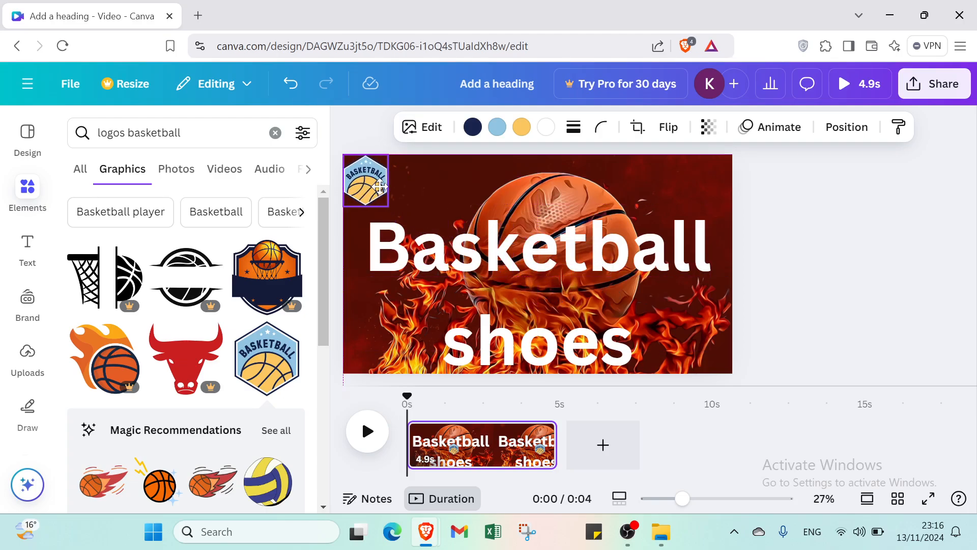
# Nudge the "Basketball shoes" heading slightly upward so it sits fully within the page
pyautogui.click(465, 189)
pyautogui.click(471, 276)
pyautogui.moveTo(471, 276); pyautogui.dragTo(465, 266)
pyautogui.click(798, 261)
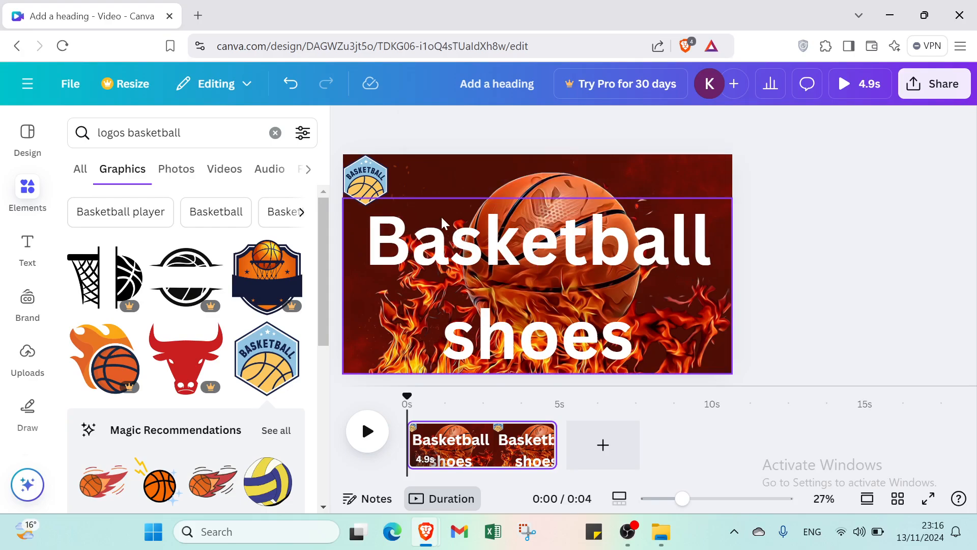
pyautogui.click(374, 186)
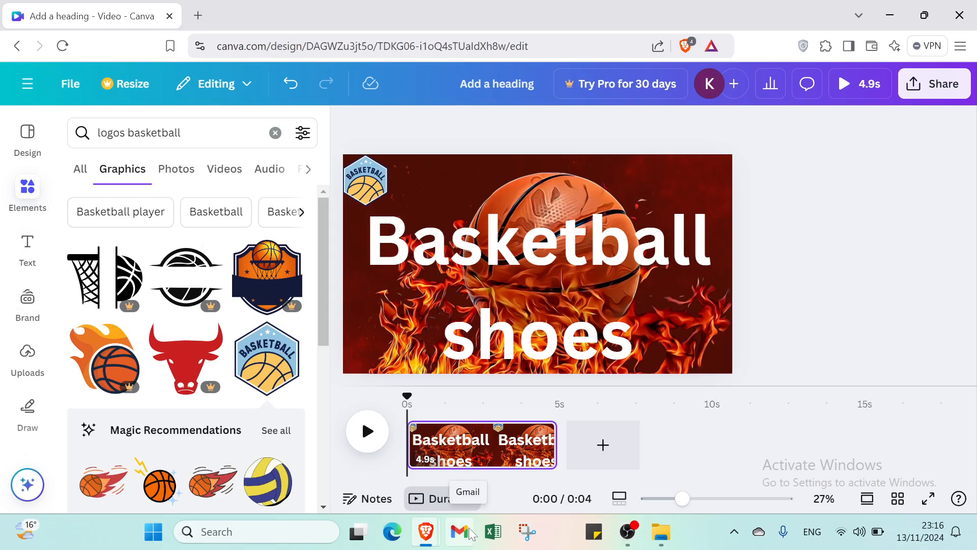
# Add a second page to the video and insert the uploaded black and red sneaker image on it
pyautogui.click(629, 457)
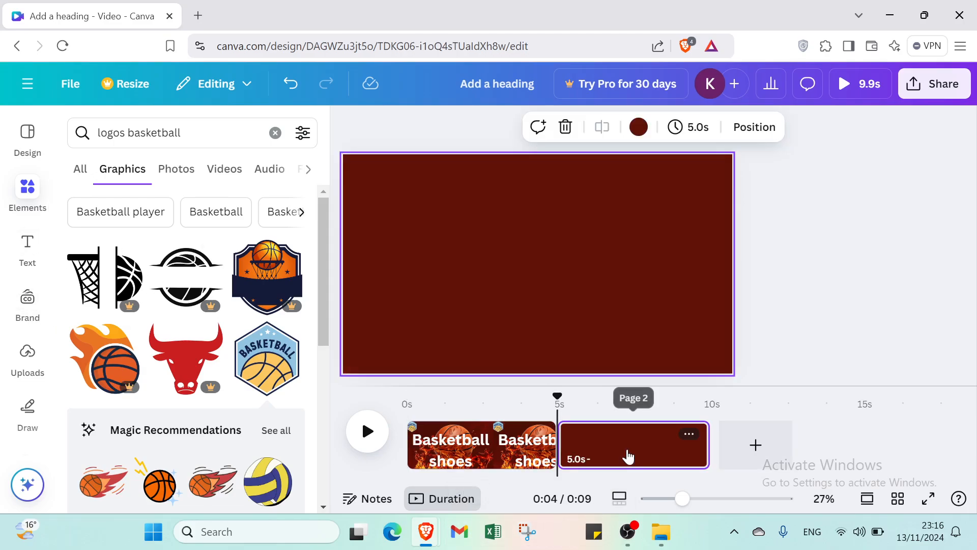
pyautogui.click(499, 459)
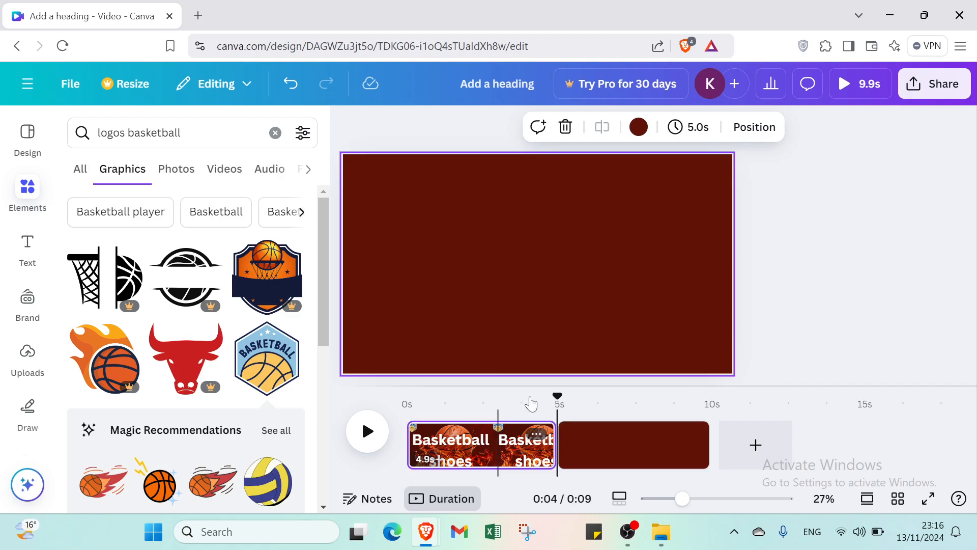
pyautogui.click(659, 455)
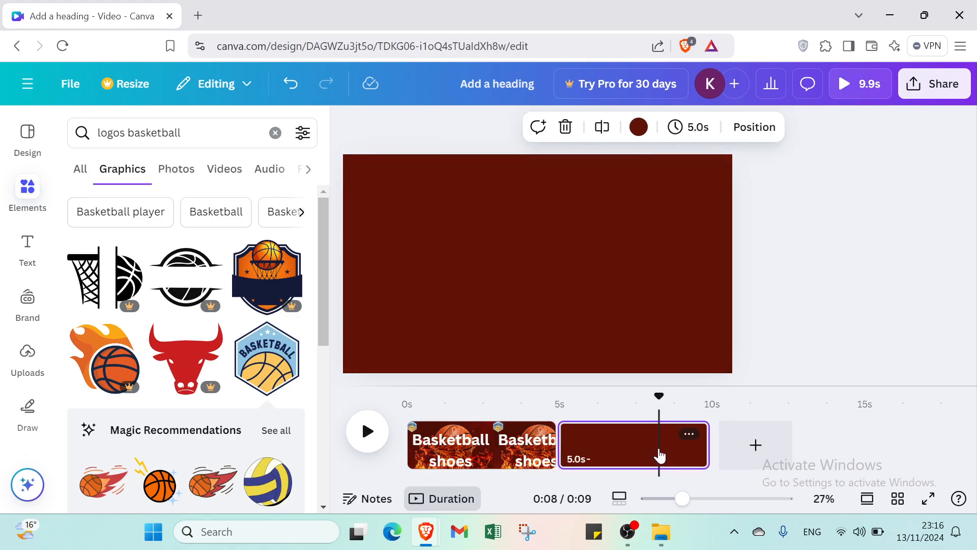
pyautogui.click(28, 356)
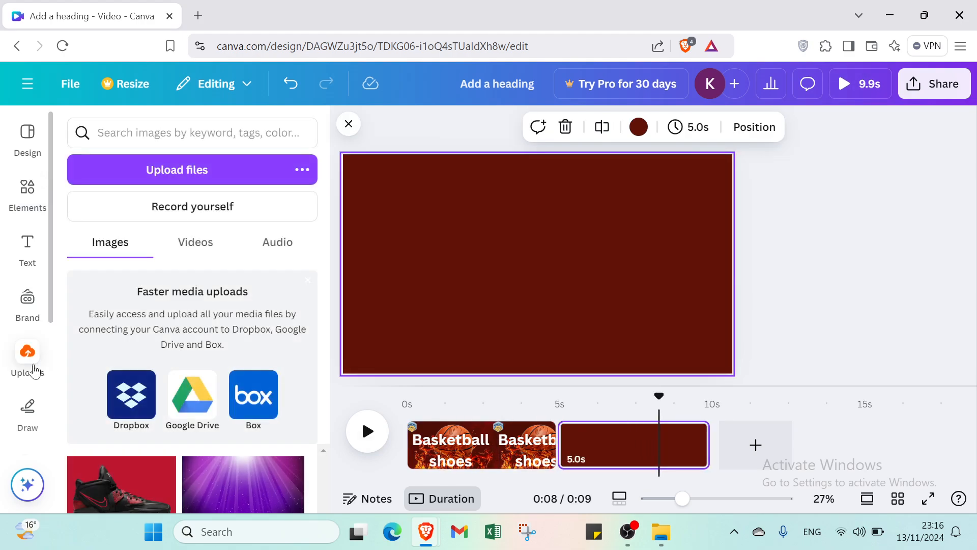
pyautogui.click(142, 481)
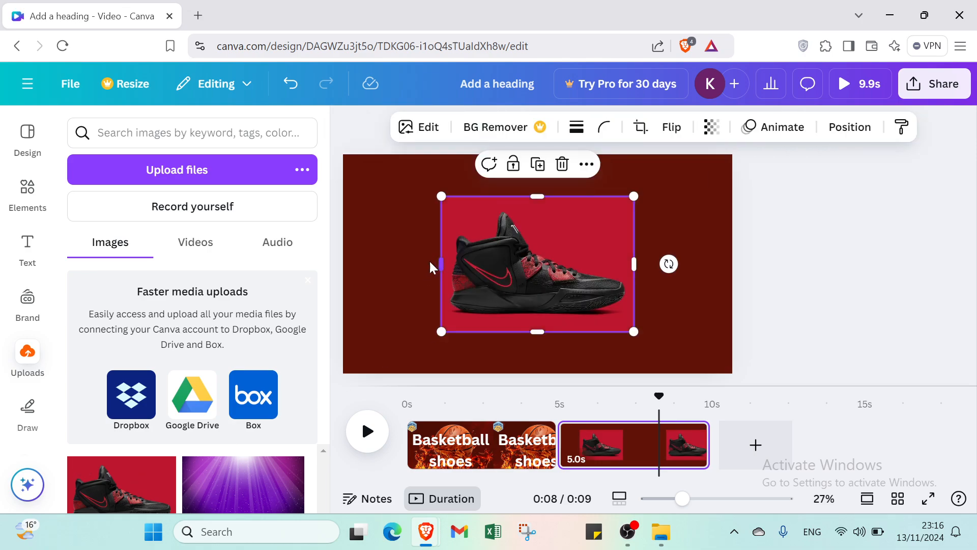
# Extend the sneaker image to all four edges of the second page so it fills the page
pyautogui.moveTo(430, 264); pyautogui.dragTo(341, 266)
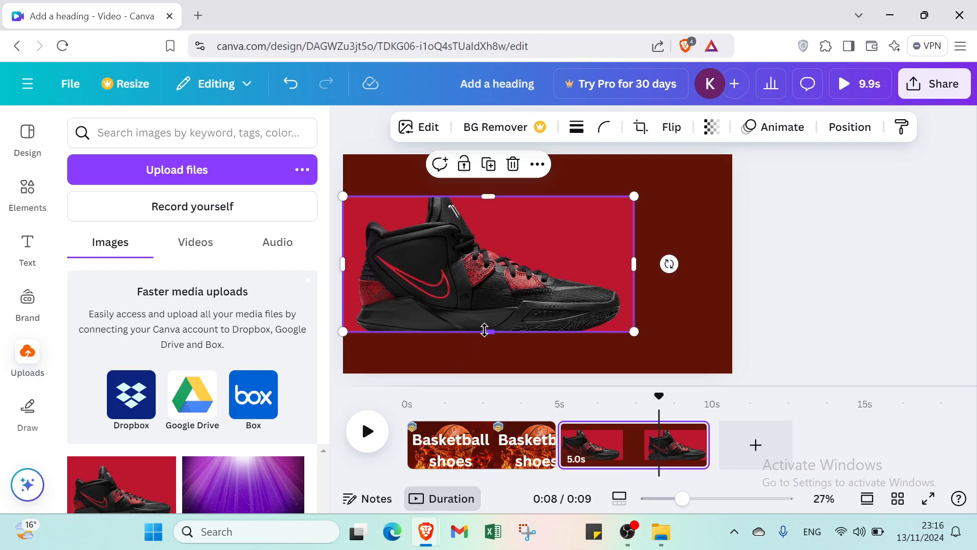
pyautogui.moveTo(484, 330); pyautogui.dragTo(493, 368)
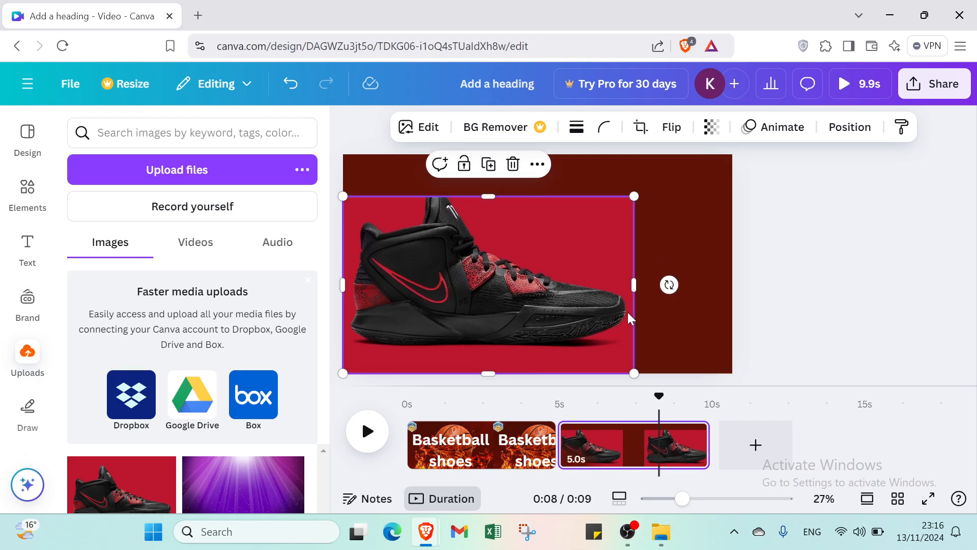
pyautogui.moveTo(630, 289); pyautogui.dragTo(719, 288)
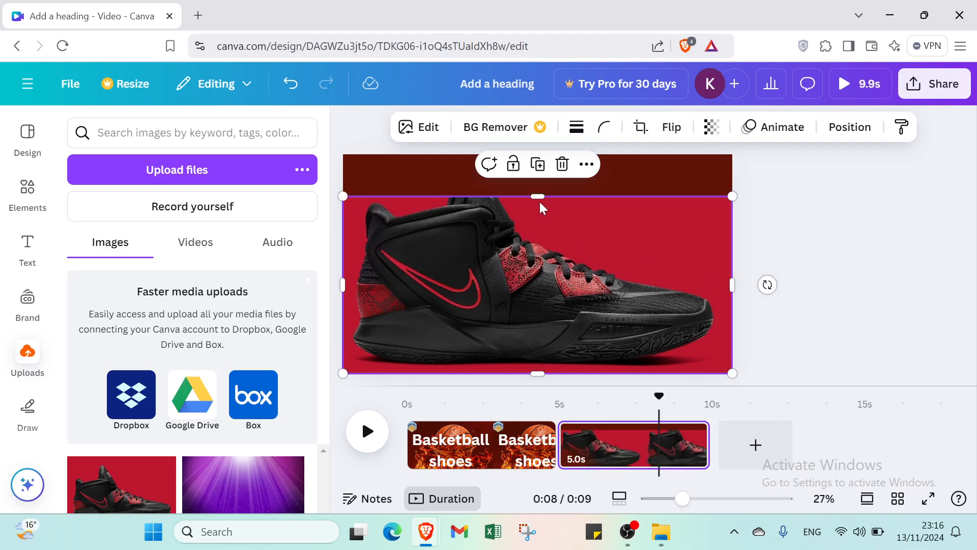
pyautogui.moveTo(535, 201); pyautogui.dragTo(534, 197)
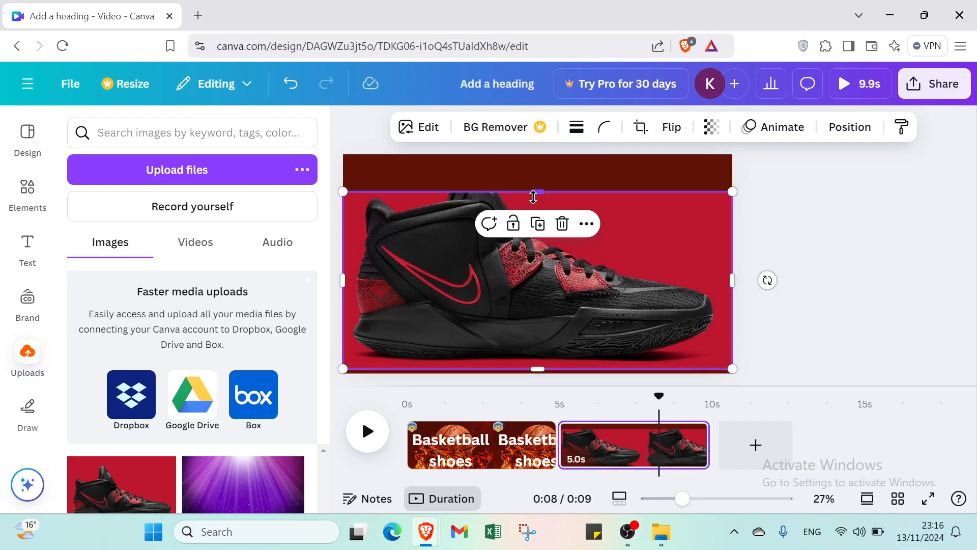
pyautogui.moveTo(542, 277)
pyautogui.mouseDown()
pyautogui.moveTo(544, 286)
pyautogui.moveTo(540, 276)
pyautogui.mouseUp()
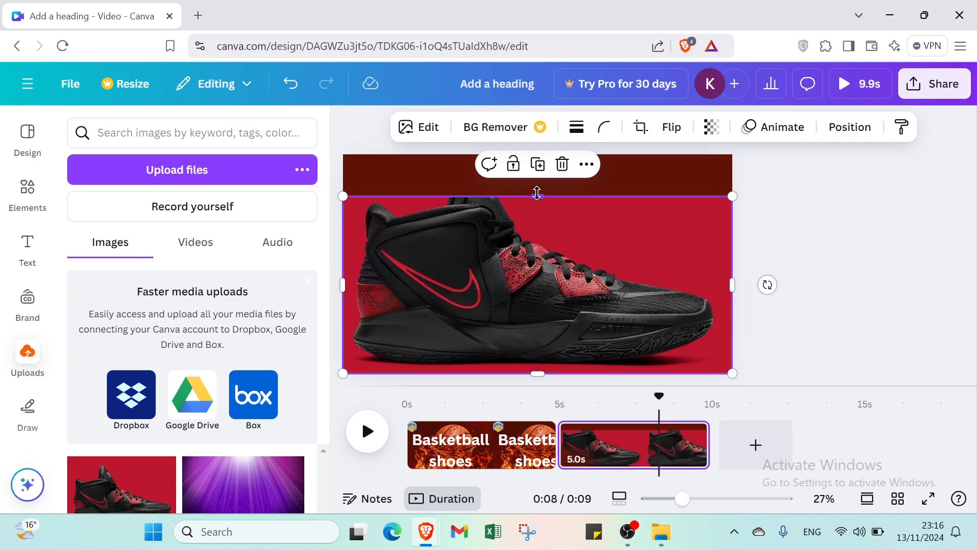
pyautogui.moveTo(537, 193); pyautogui.dragTo(537, 158)
pyautogui.click(859, 247)
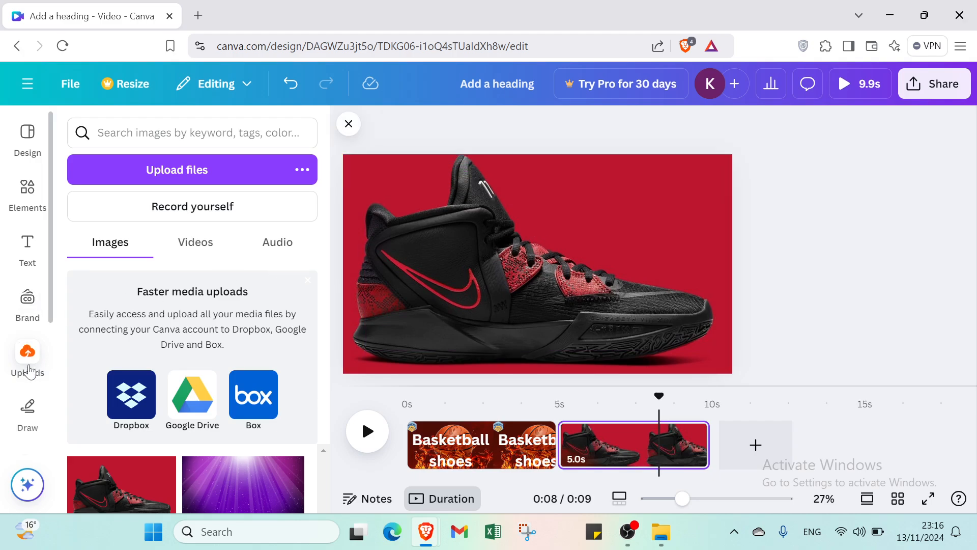
# Open the audio library to view the available music tracks
pyautogui.scroll(-3, 30, 407)
pyautogui.click(28, 381)
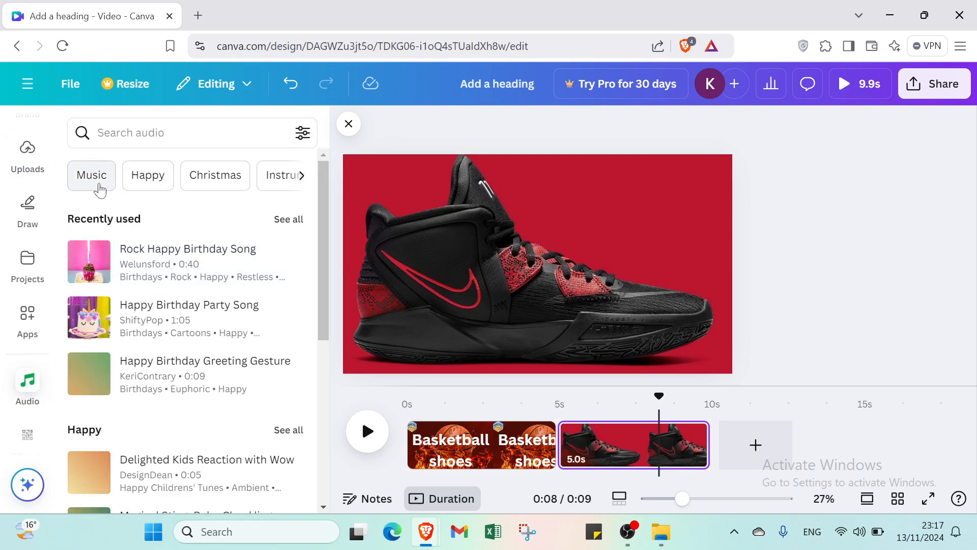
# Record a short camera clip over the sneaker page in the recording studio and exit without saving it
pyautogui.click(36, 175)
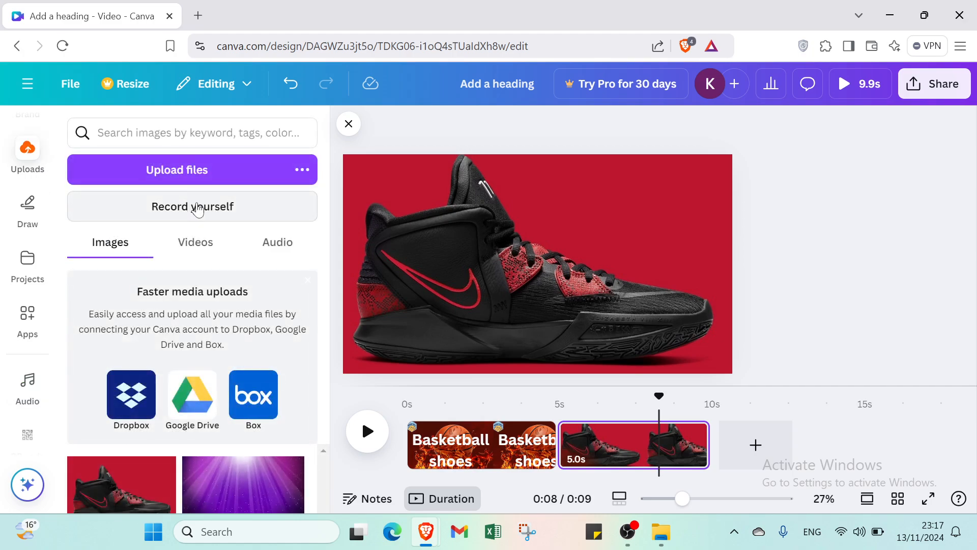
pyautogui.click(197, 207)
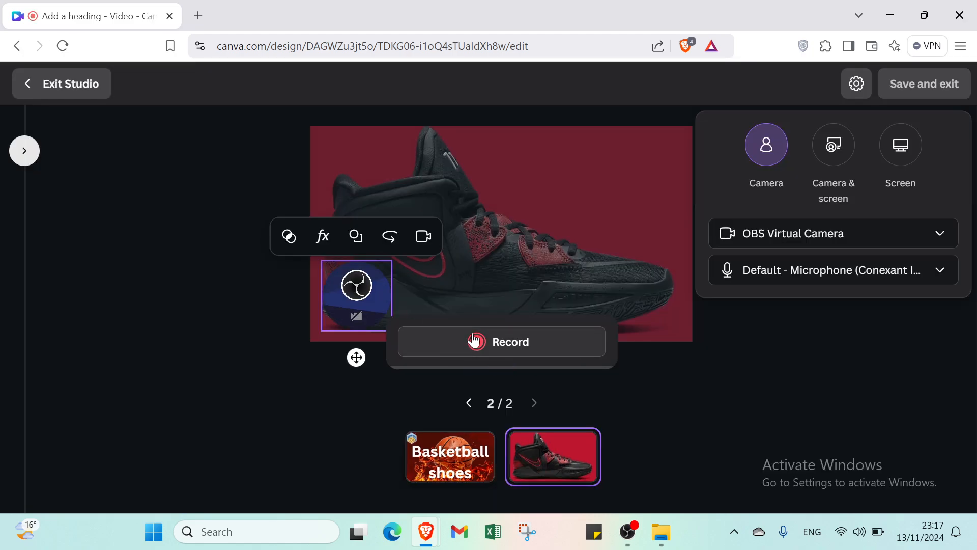
pyautogui.click(474, 340)
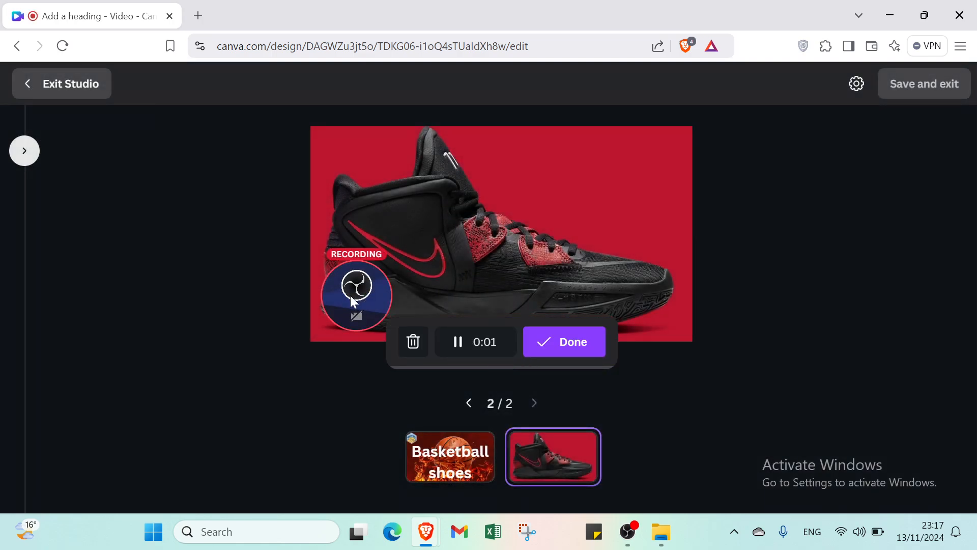
pyautogui.click(557, 346)
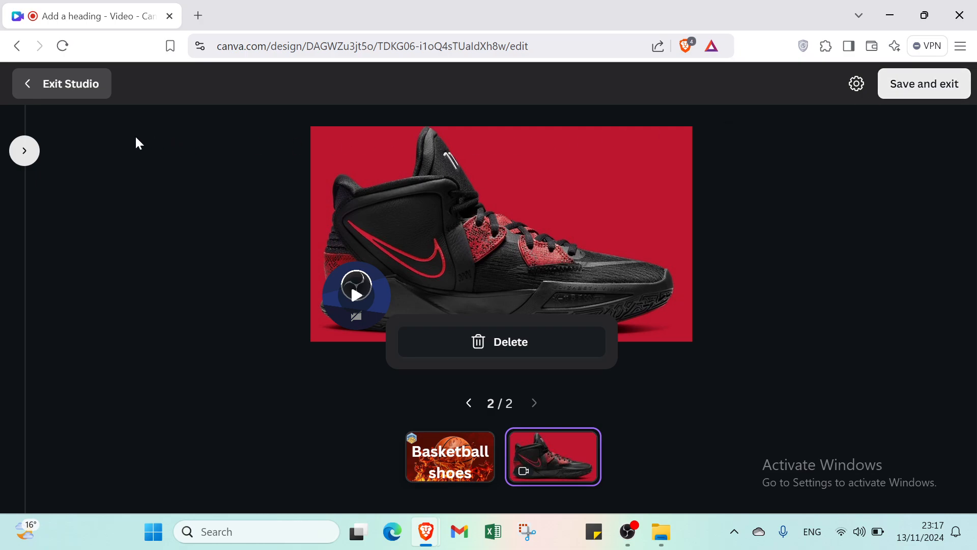
pyautogui.click(57, 92)
pyautogui.click(503, 335)
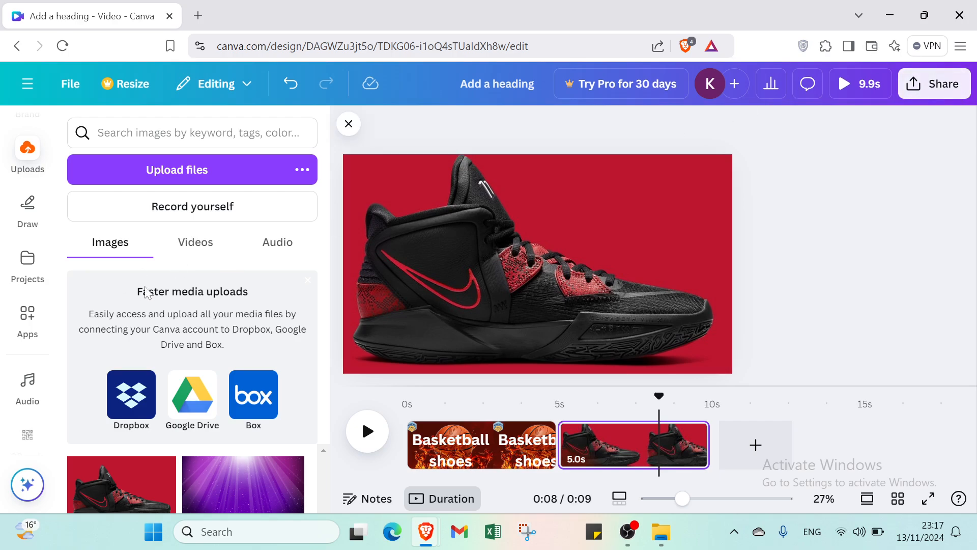
# Play a preview of the two-page video and close it
pyautogui.click(859, 84)
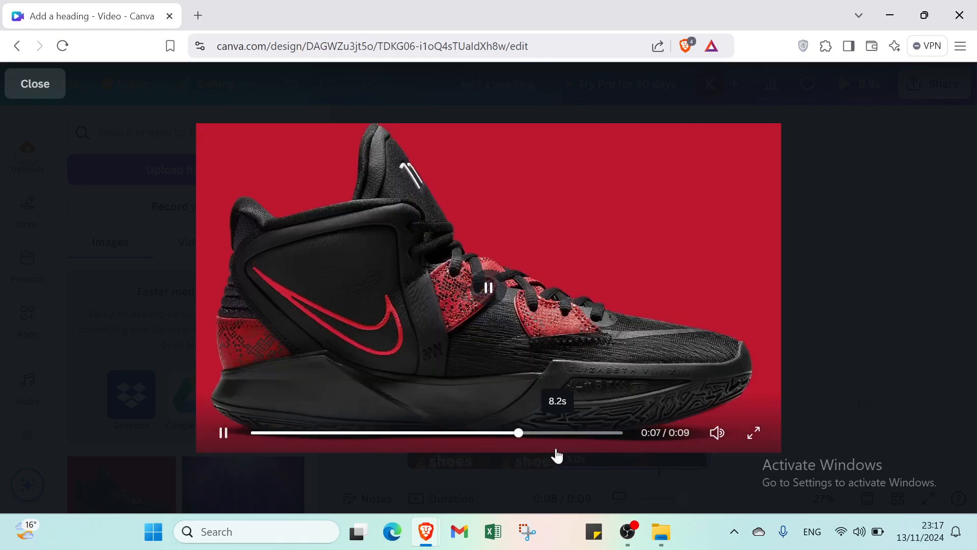
pyautogui.click(31, 87)
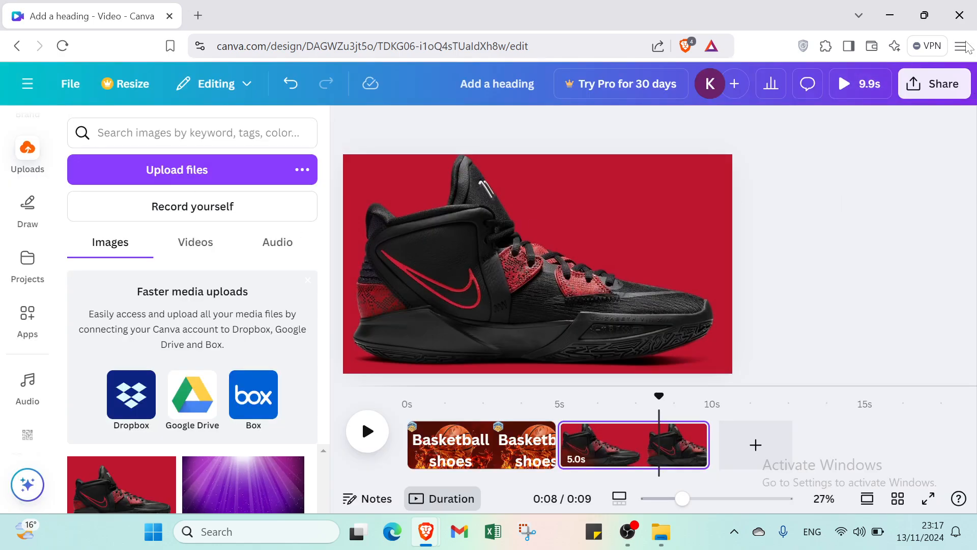
# Review the collaboration link access choices and the additional ways to publish the design
pyautogui.click(935, 96)
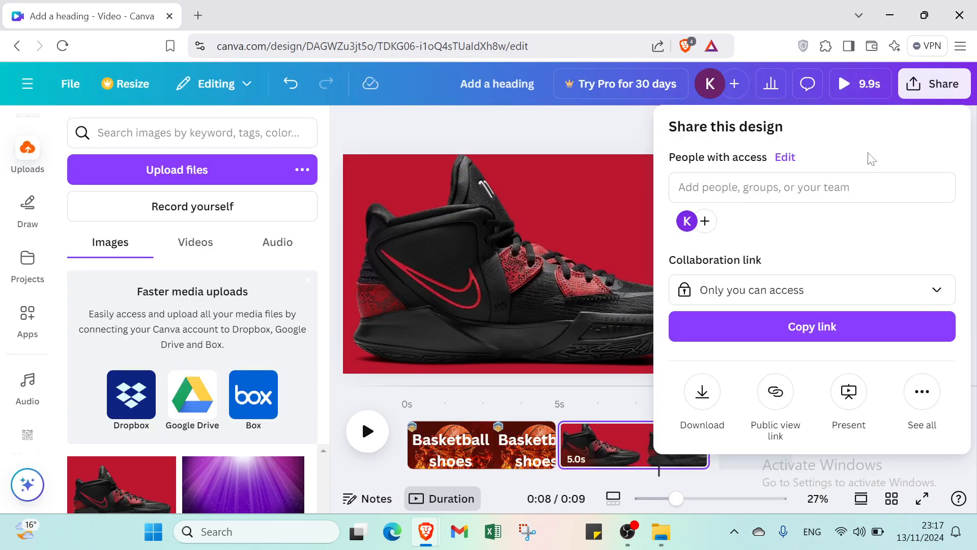
pyautogui.click(814, 290)
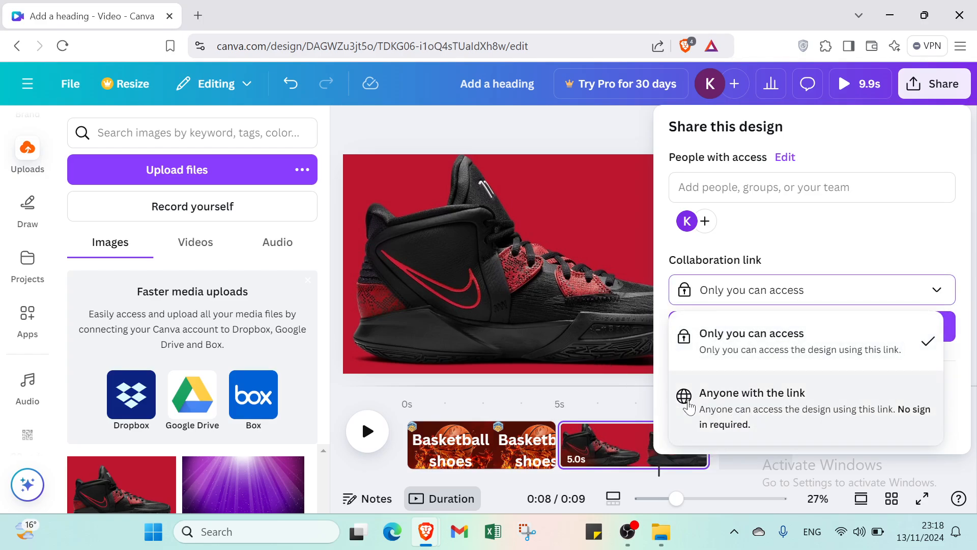
pyautogui.click(627, 336)
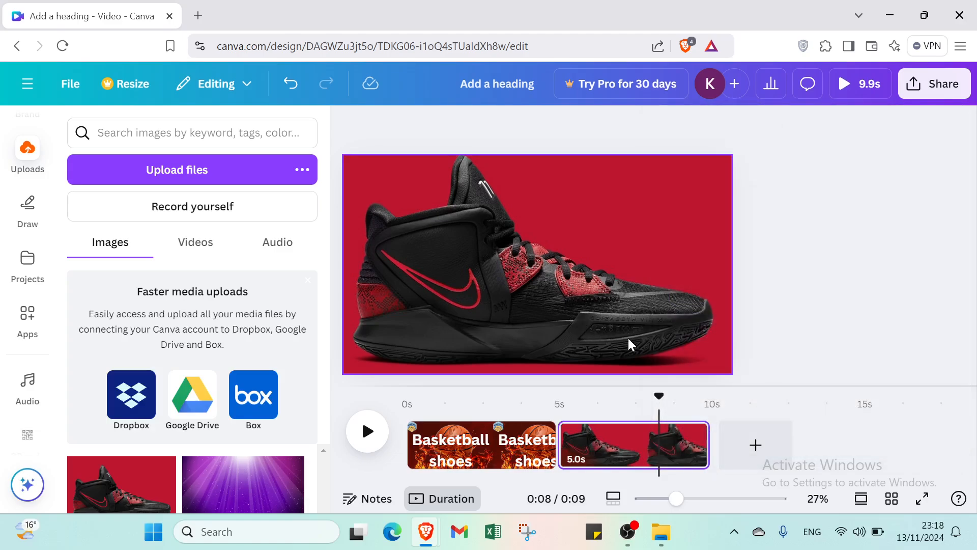
pyautogui.click(921, 85)
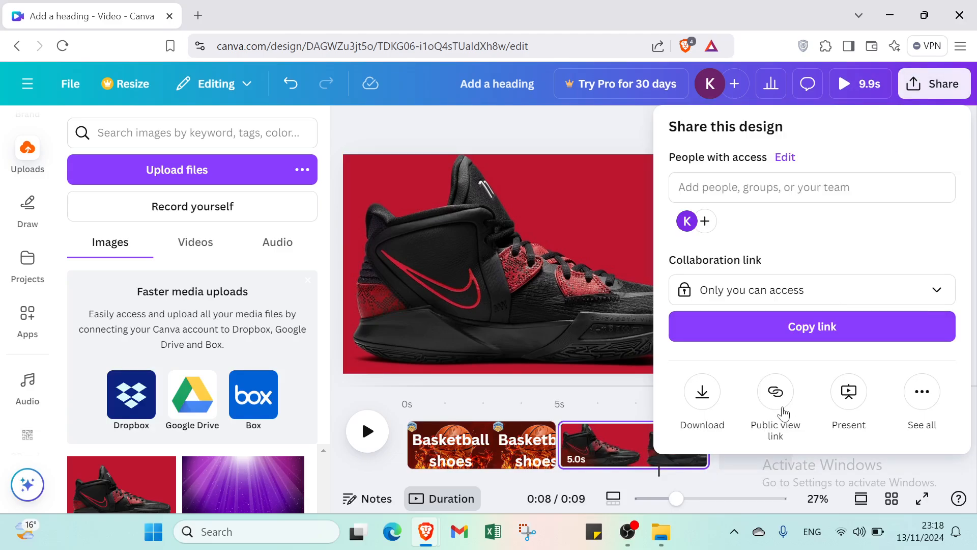
pyautogui.click(916, 399)
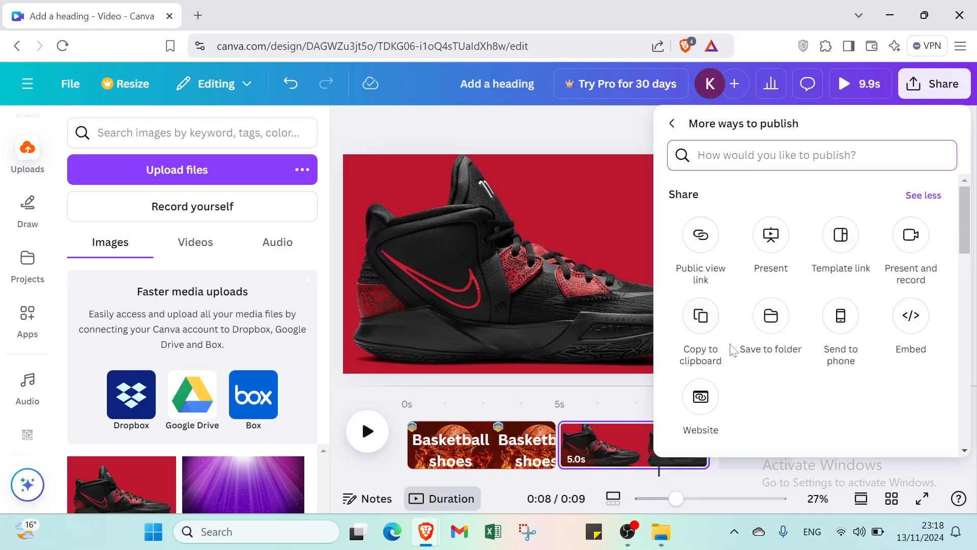
pyautogui.click(673, 125)
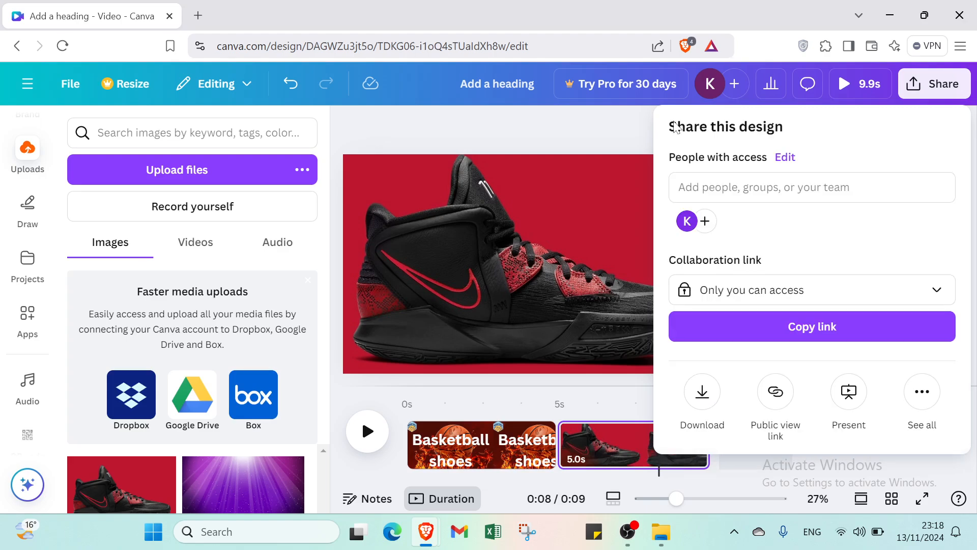
# Create a public view link for the video and copy it
pyautogui.click(760, 402)
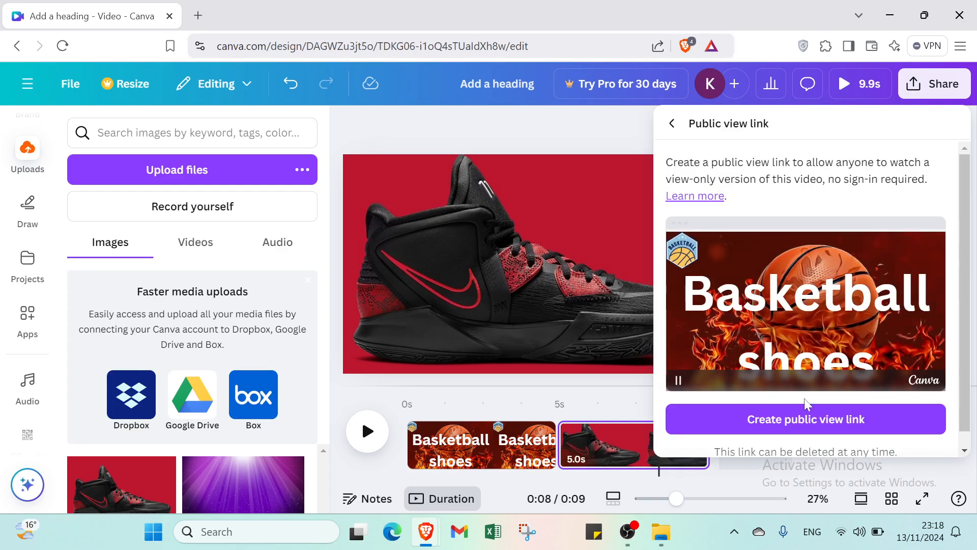
pyautogui.click(827, 427)
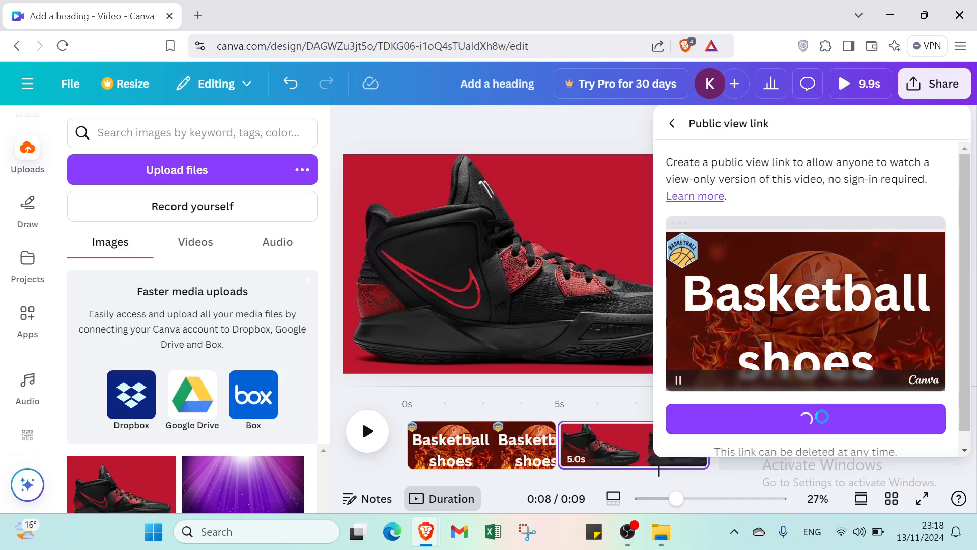
pyautogui.click(923, 402)
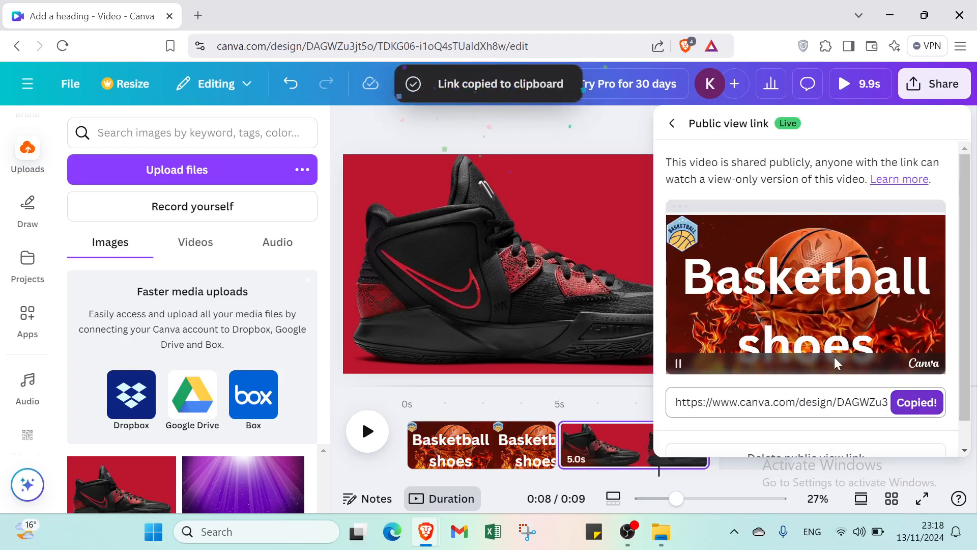
# Open the copied public view link in a new browser tab, check the video in full screen, and close the tab
pyautogui.click(199, 14)
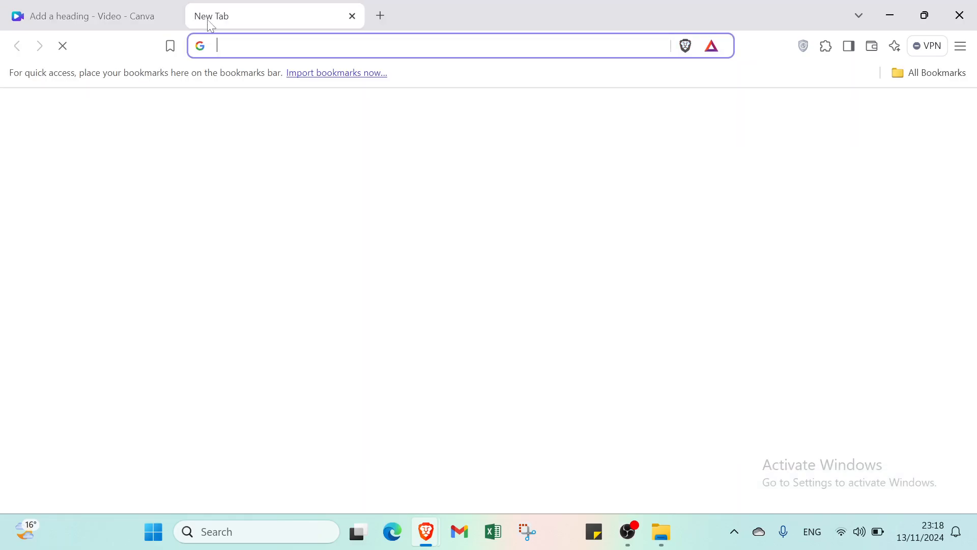
pyautogui.hotkey('ctrl', 'v')
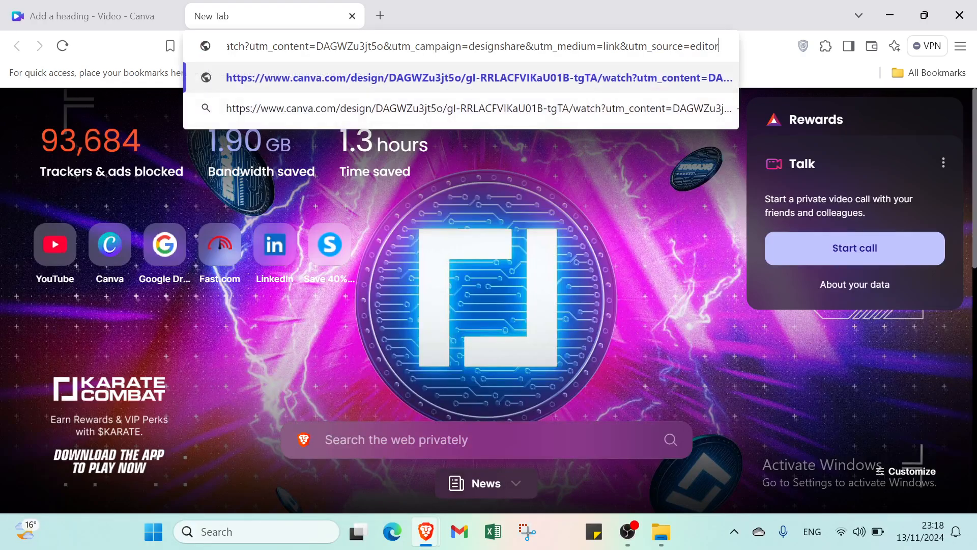
pyautogui.press('Return')
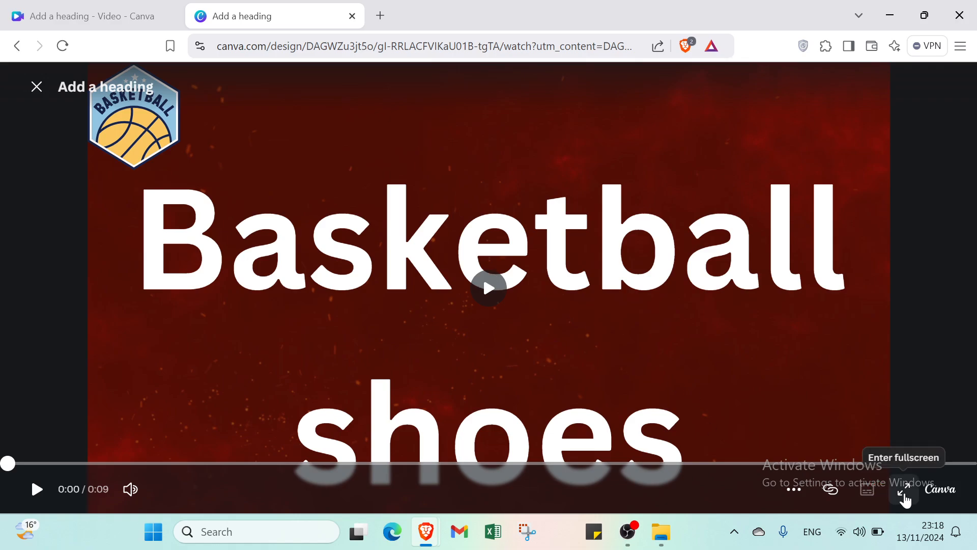
pyautogui.click(904, 490)
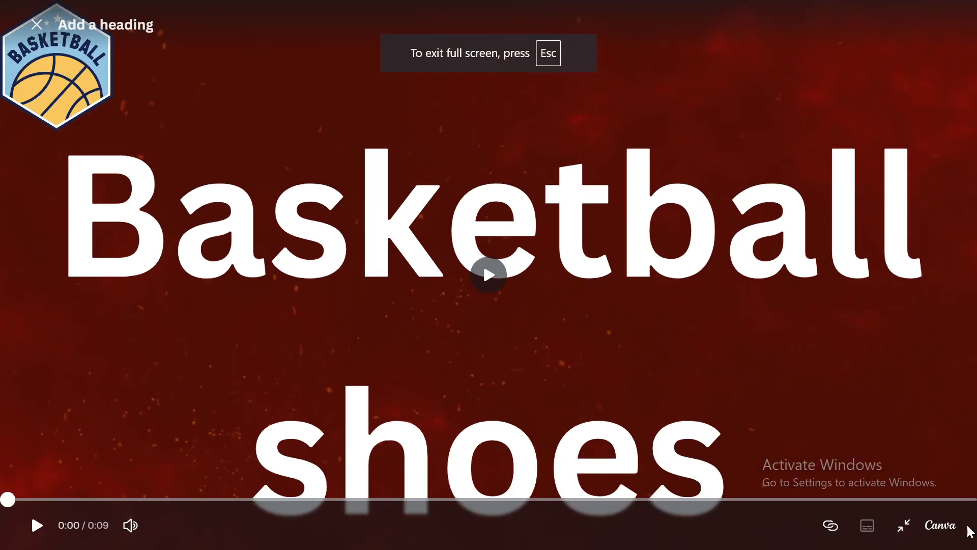
pyautogui.click(903, 525)
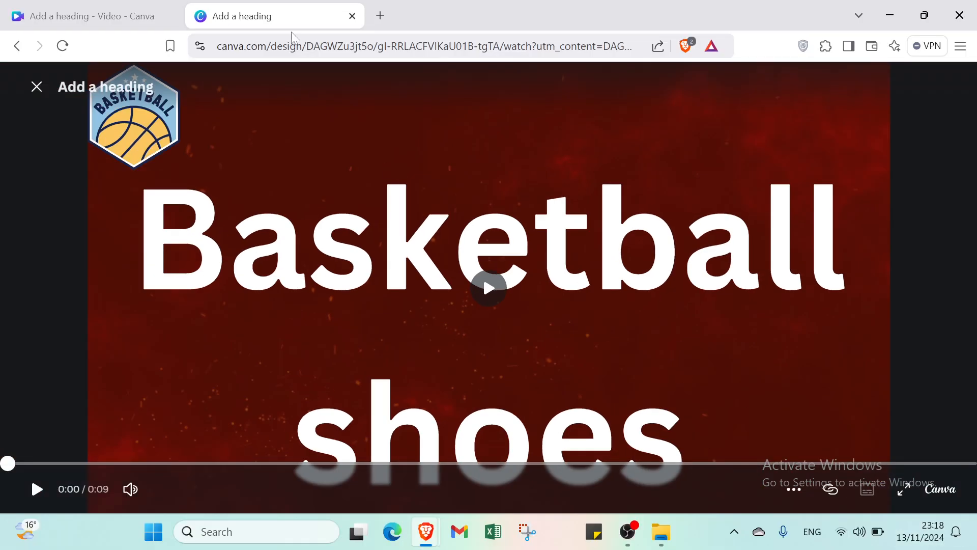
pyautogui.click(352, 15)
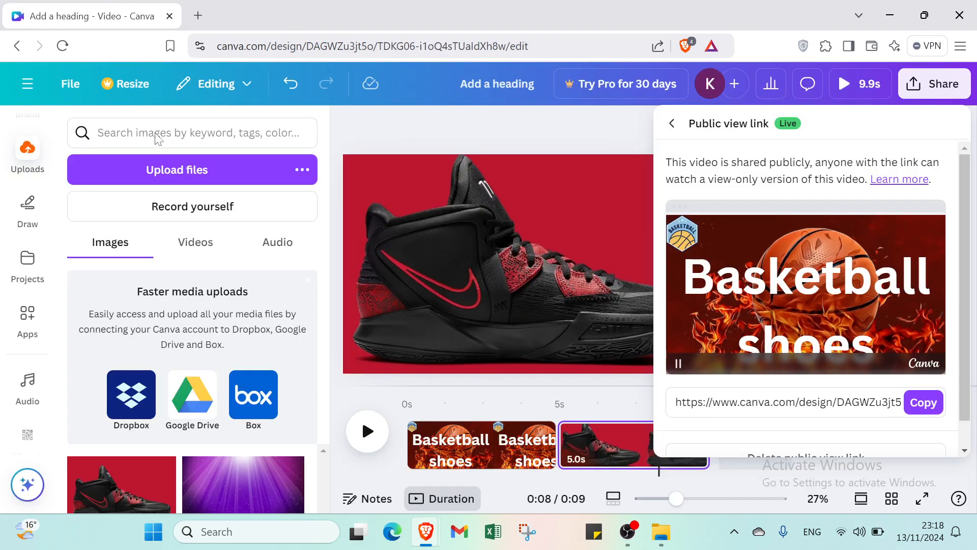
# Leave the video editor and go to the Canva home page
pyautogui.click(20, 83)
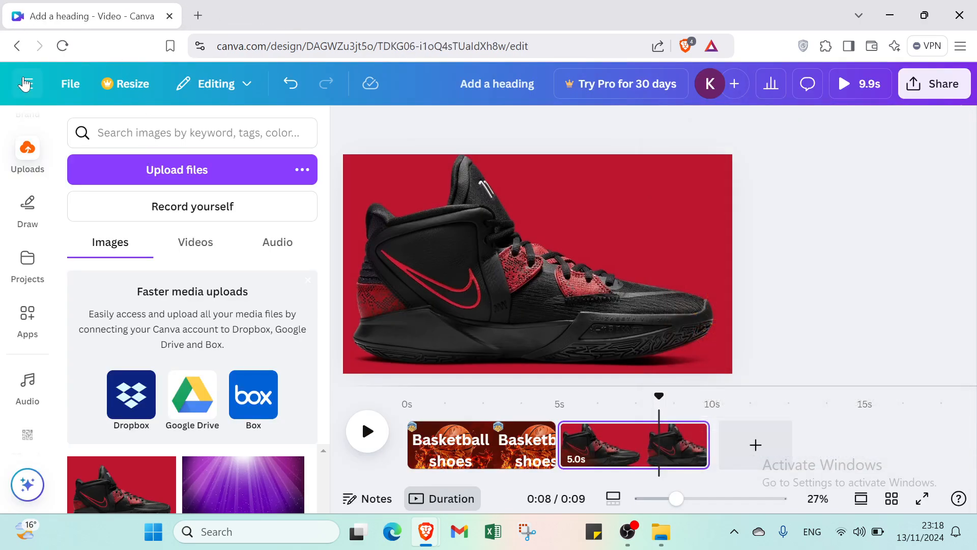
pyautogui.click(26, 84)
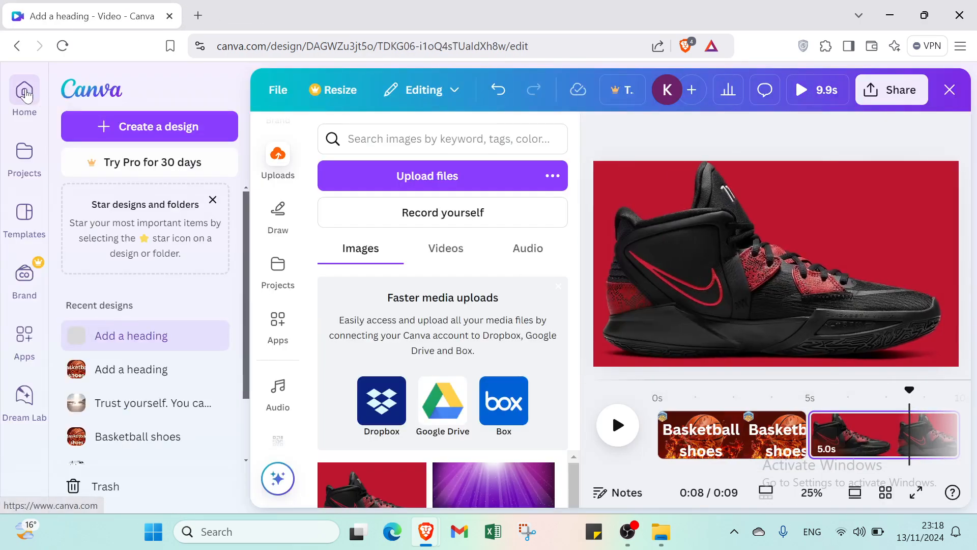
pyautogui.click(43, 100)
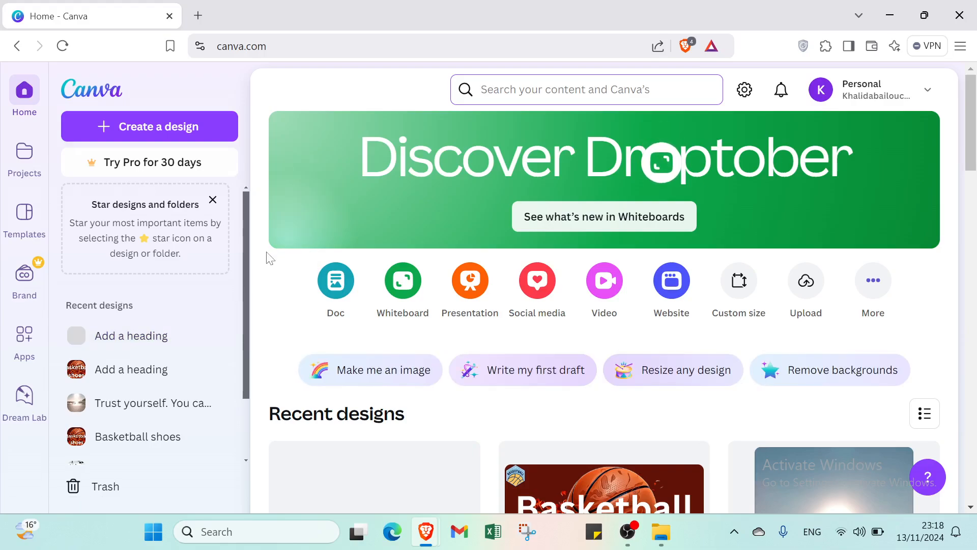
# Go back through the browsing history to the "reels inatagram" template search page
pyautogui.click(13, 52)
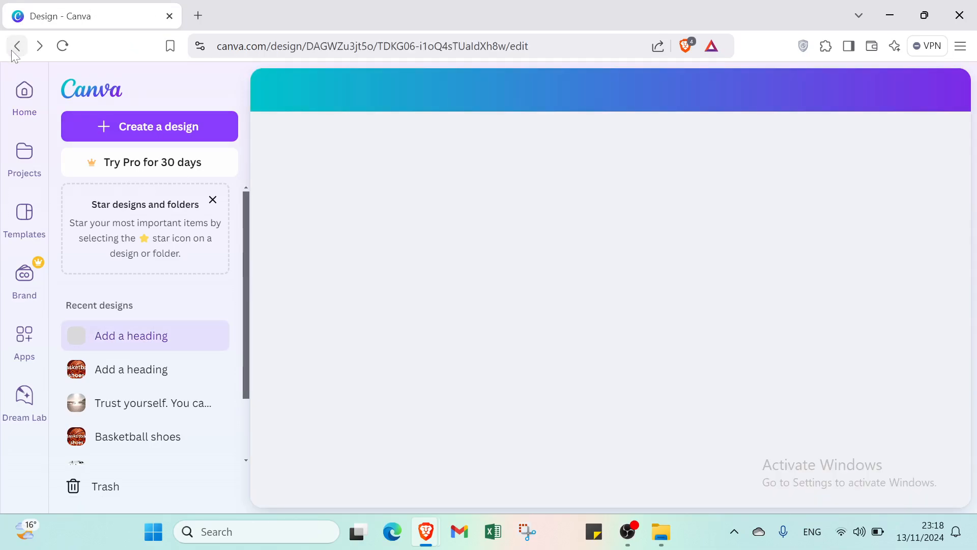
pyautogui.click(13, 53)
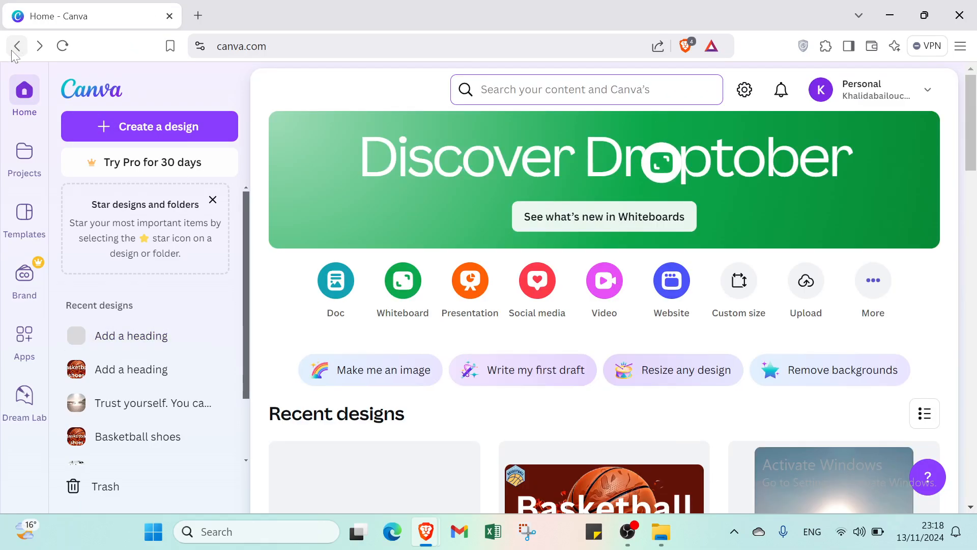
pyautogui.click(12, 52)
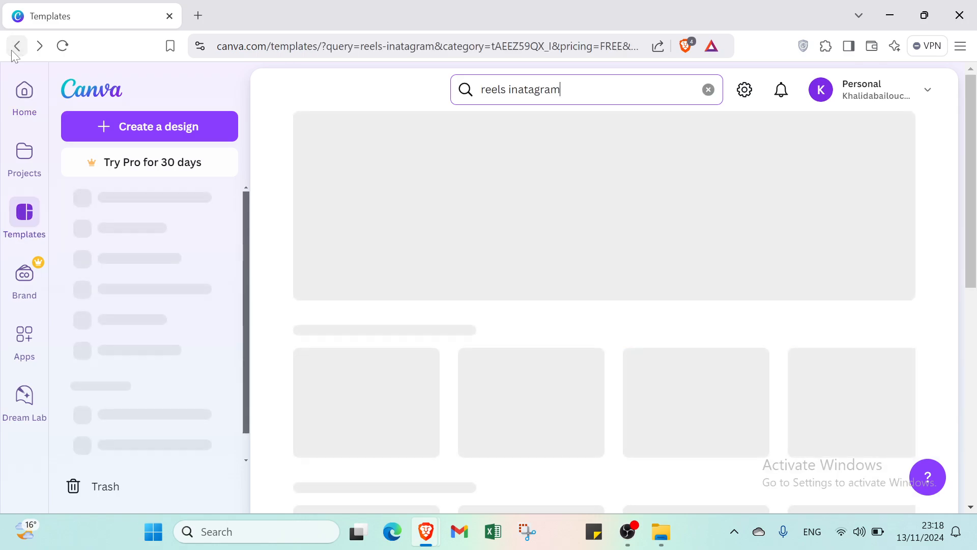